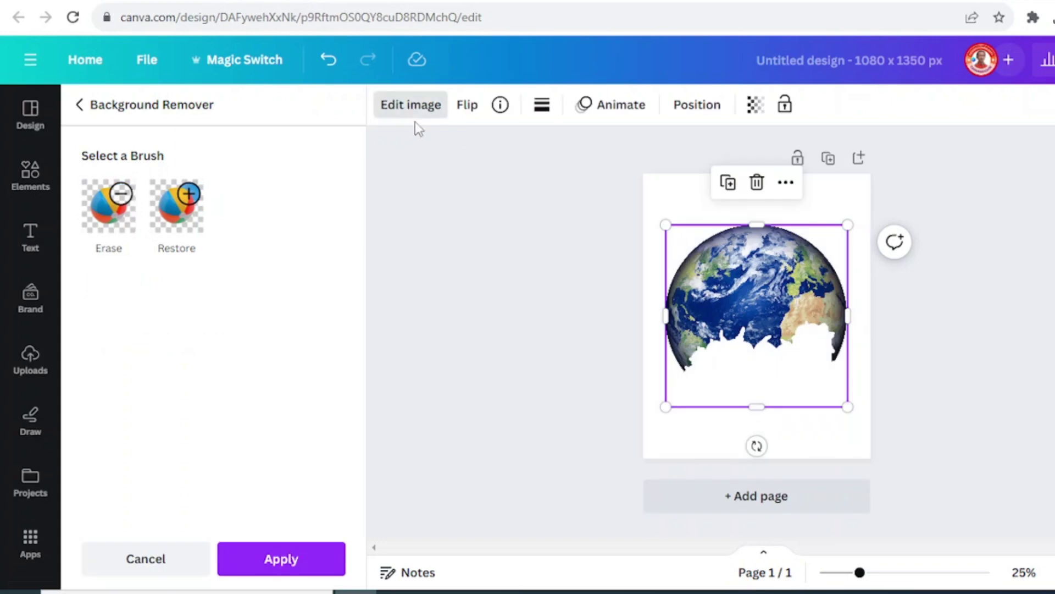
Erase three small irregular patches across the globe above its broken edge with brush size 7, and apply the background removal edits.
left_click(123, 223)
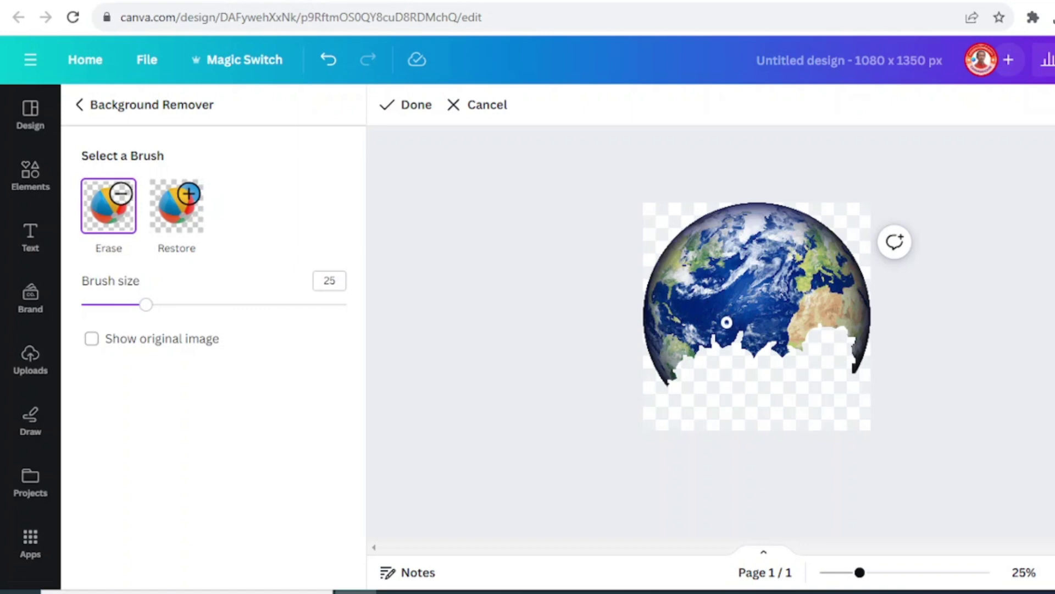
left_click_drag(741, 315, 723, 314)
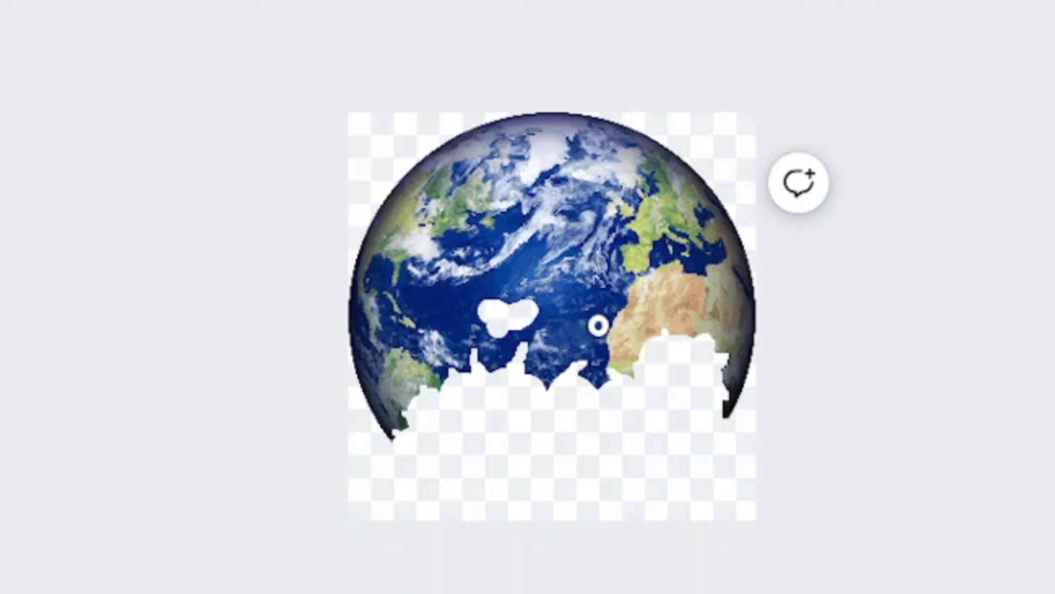
mouse_move(577, 330)
left_mouse_down()
mouse_move(686, 309)
mouse_move(669, 306)
left_mouse_up()
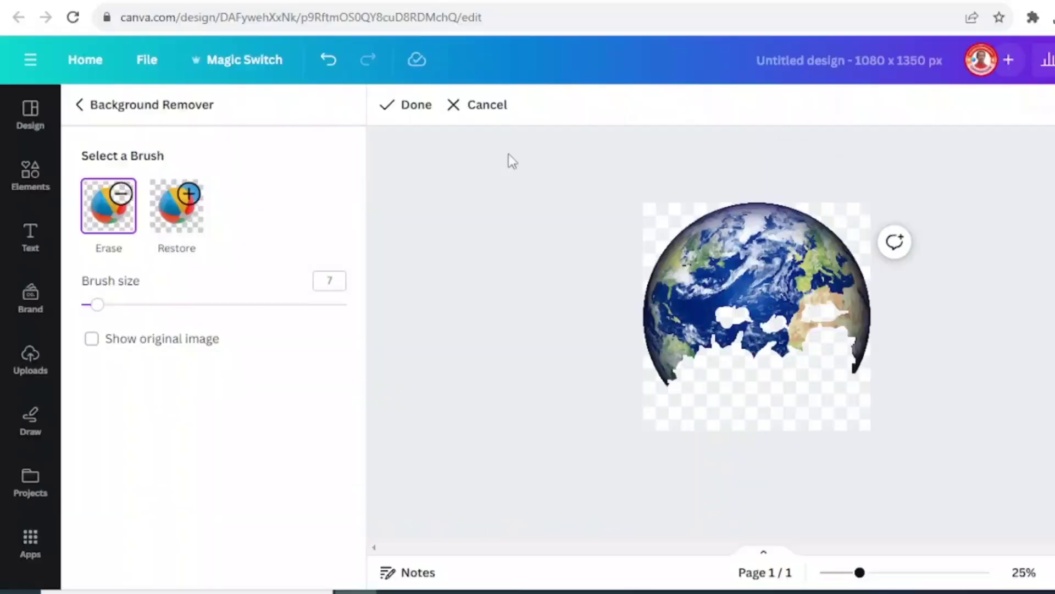
left_click(405, 105)
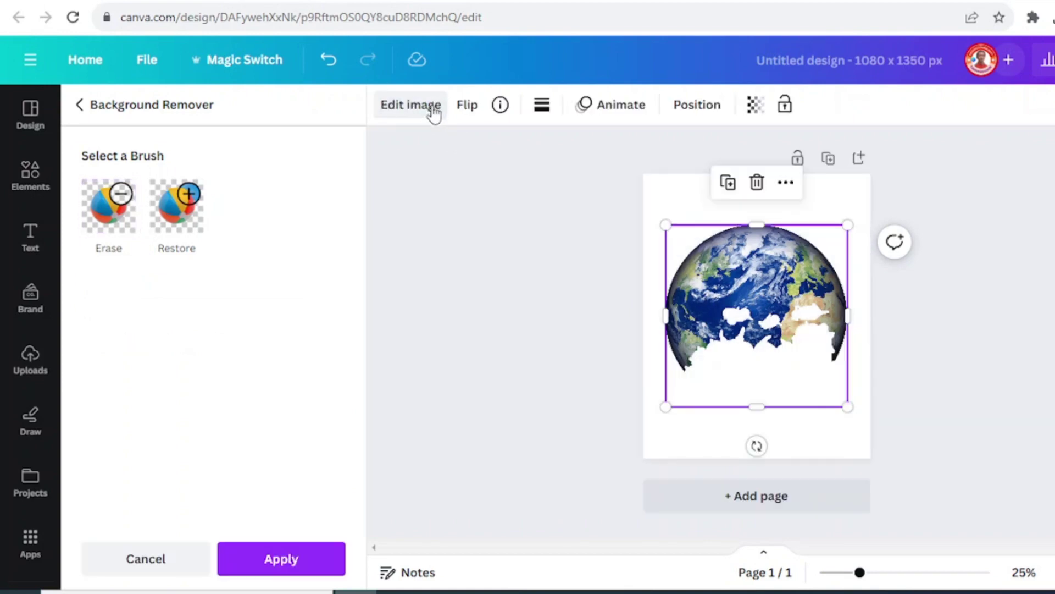
left_click(282, 559)
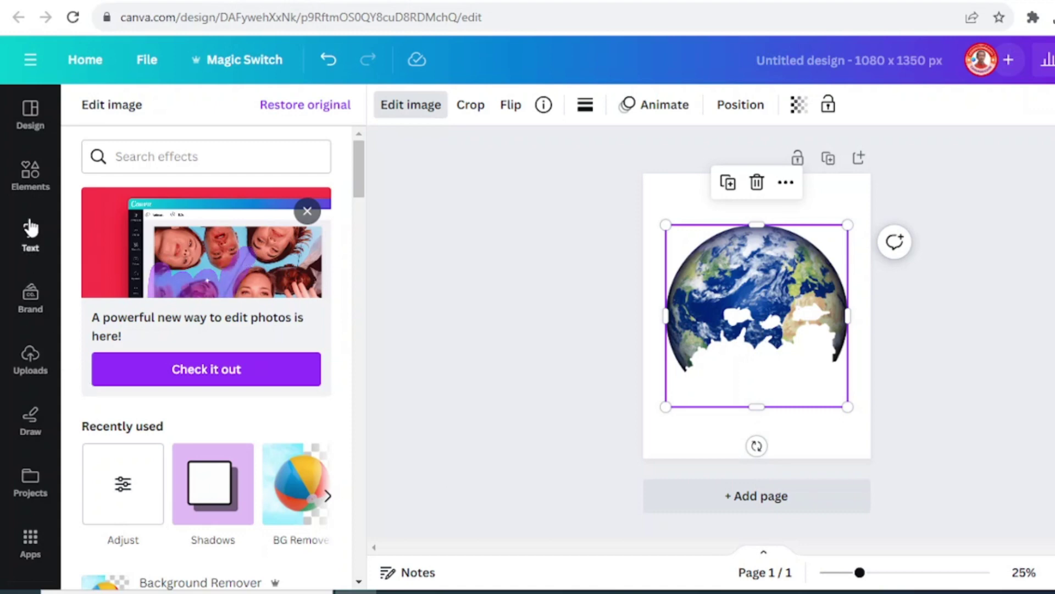
Add the "Floating stone island cut out" image from the recently used elements to the page.
left_click(29, 177)
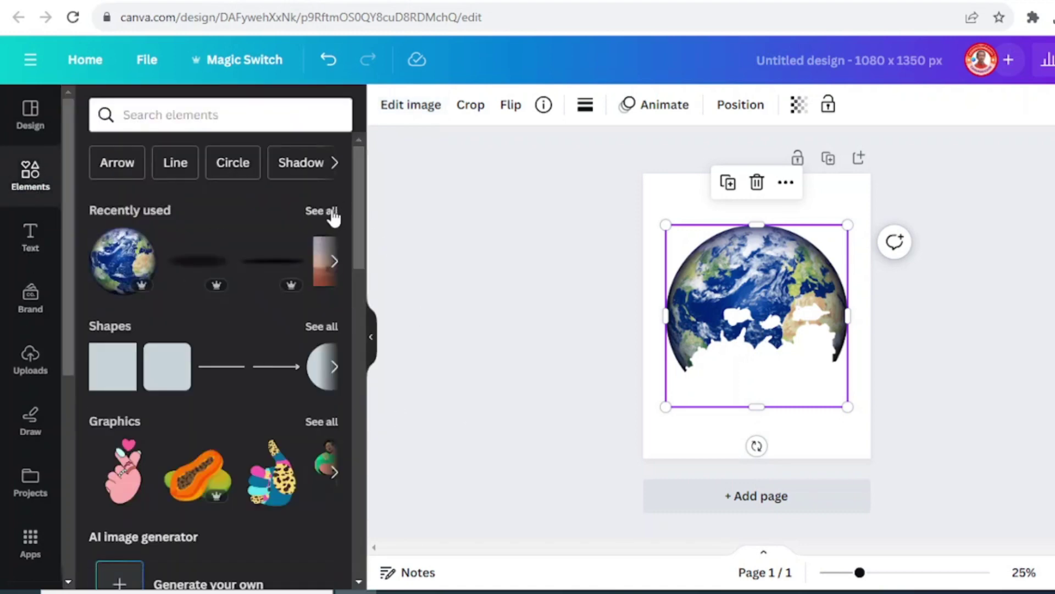
left_click(324, 211)
scroll(258, 336, "down", 2)
scroll(258, 333, "down", 8)
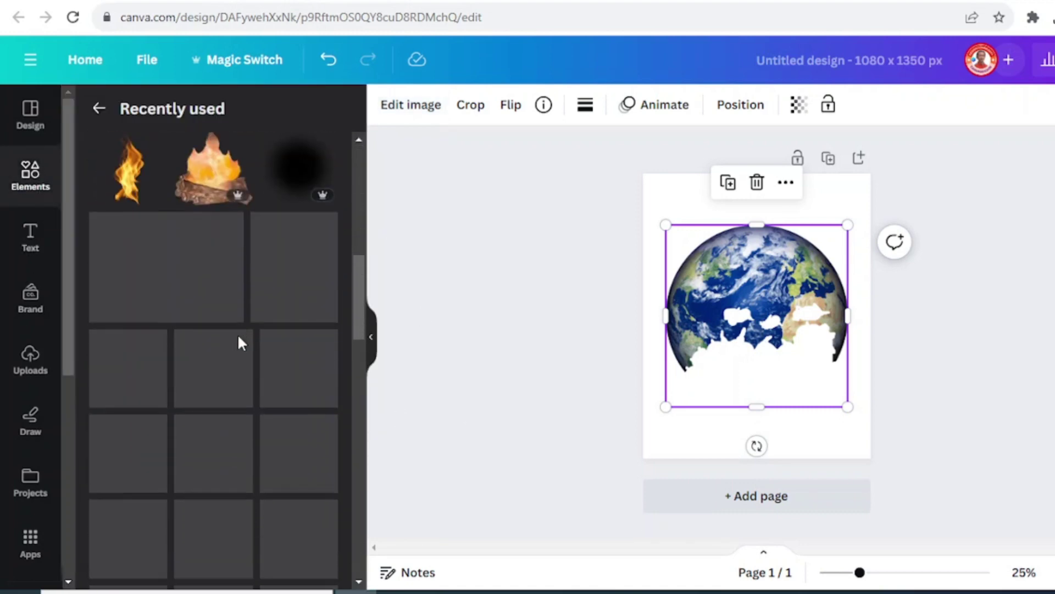
left_click(230, 225)
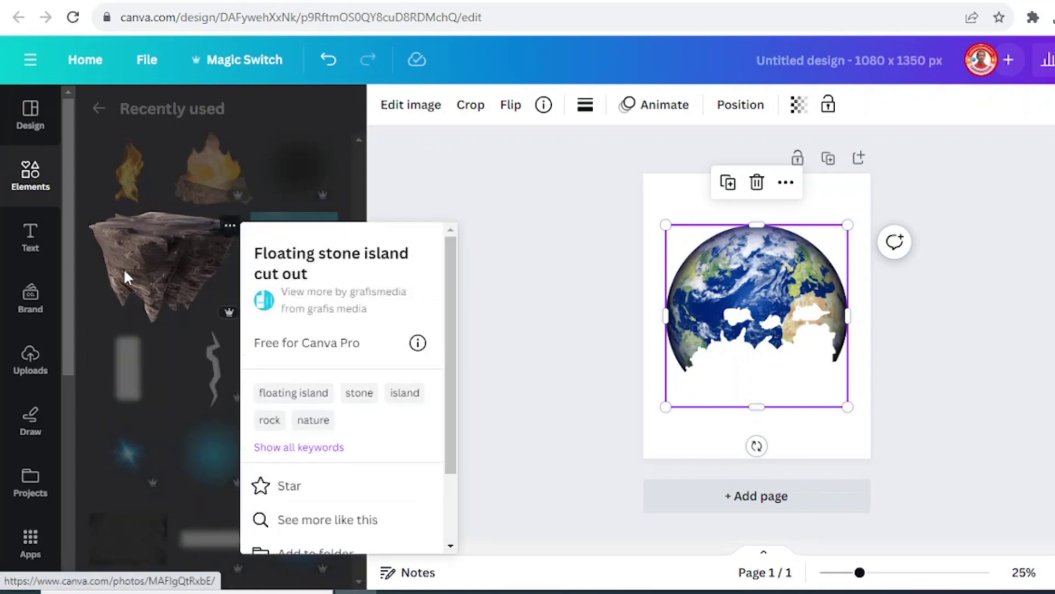
left_click(159, 283)
left_click(163, 283)
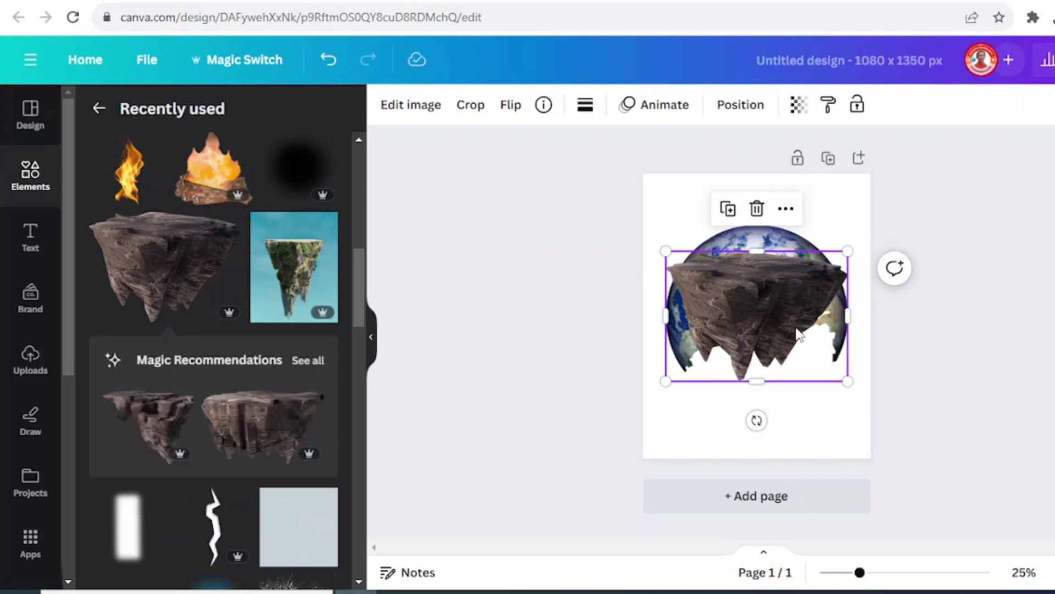
Move the stone island over the globe's lower half, make it taller and narrow it to fit within the globe's width.
left_click_drag(743, 278, 746, 364)
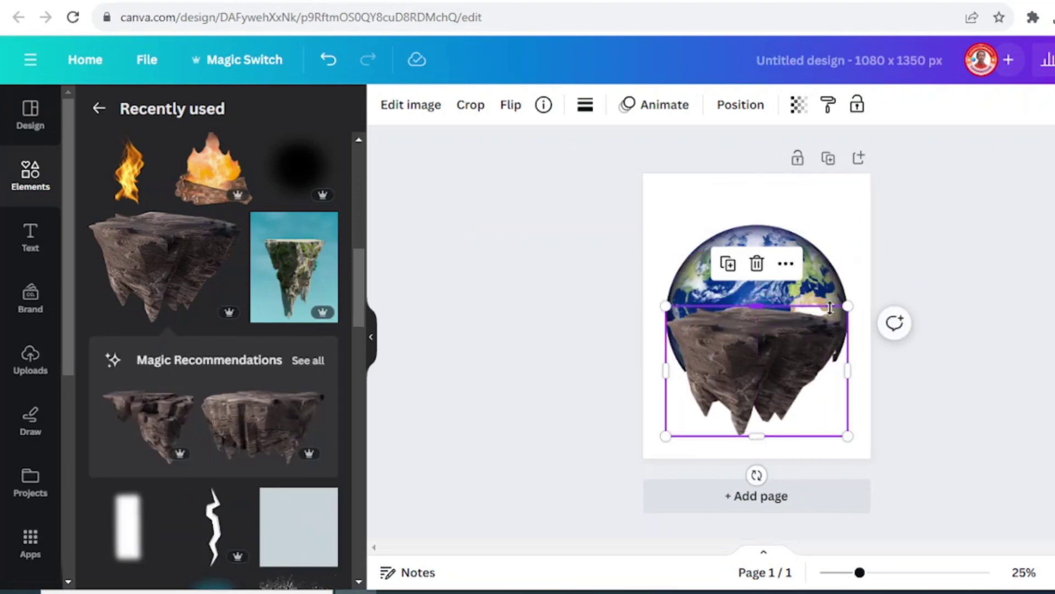
mouse_move(768, 308)
left_mouse_down()
mouse_move(768, 278)
mouse_move(770, 328)
left_mouse_up()
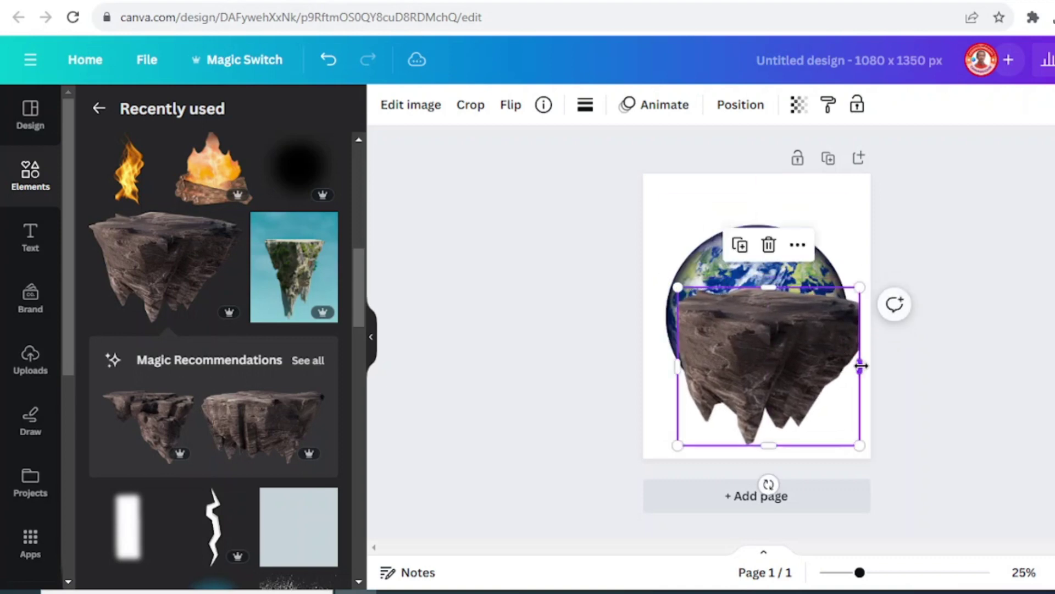
left_click_drag(860, 367, 839, 380)
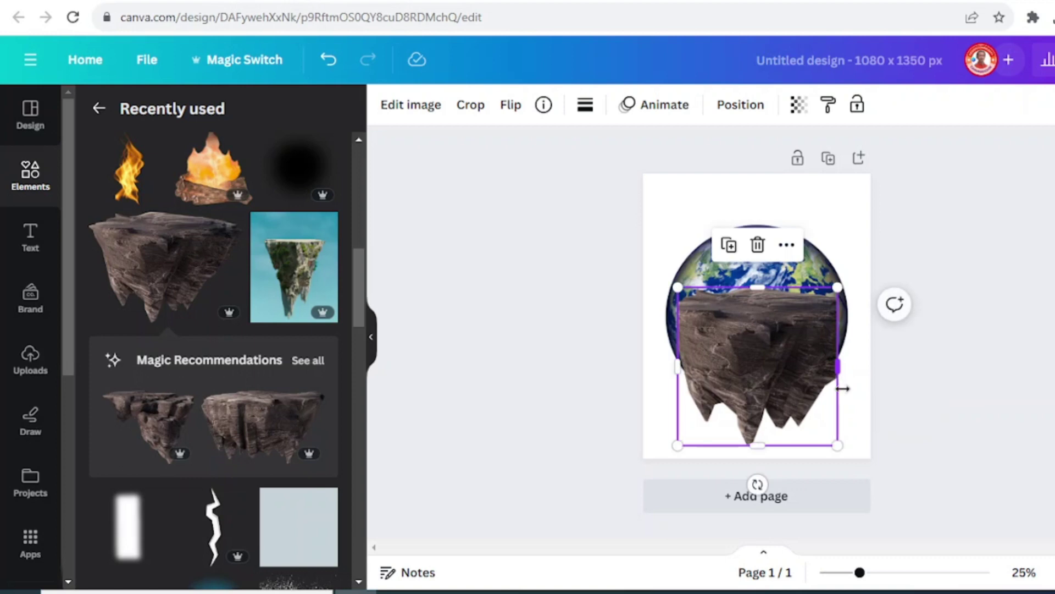
Reorder the layers so the stone island sits behind the globe.
left_click(740, 106)
left_click(280, 110)
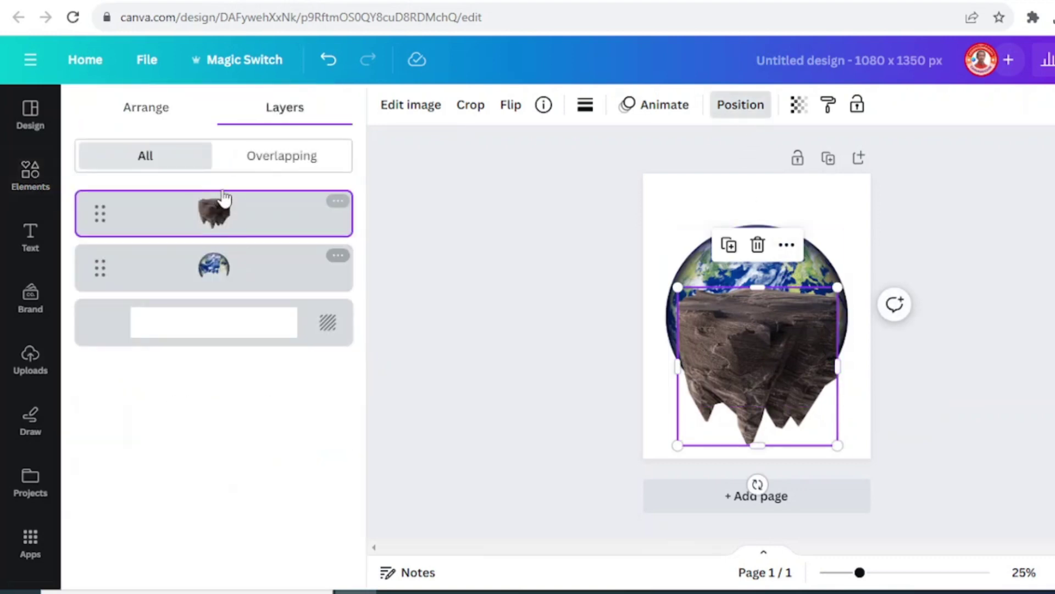
left_click_drag(224, 199, 258, 299)
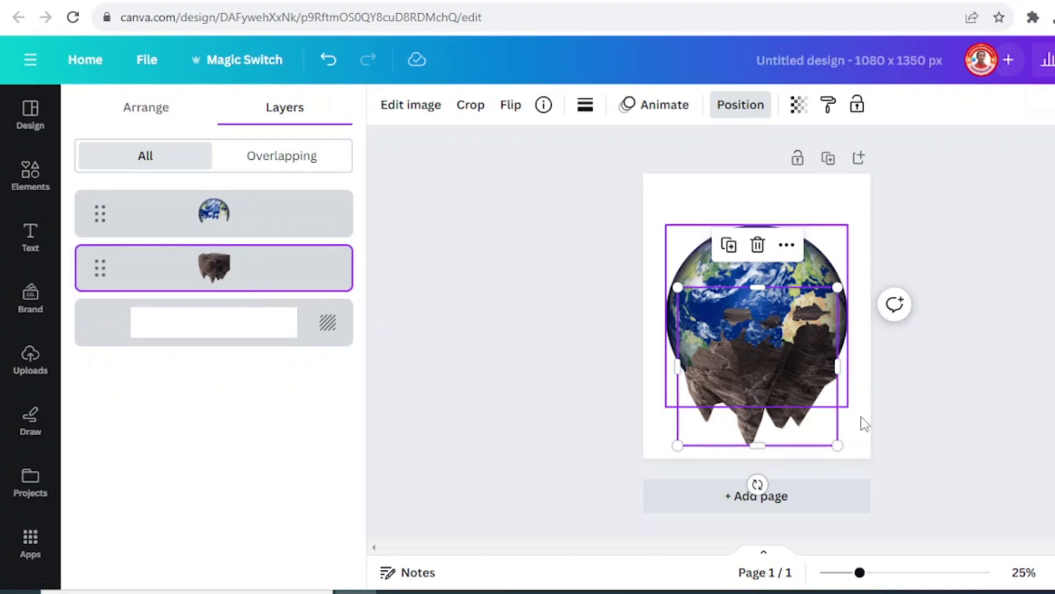
Fine-tune the stone island's position and size so its rock fills the globe's holes and lines up with the broken edges.
left_click(890, 573)
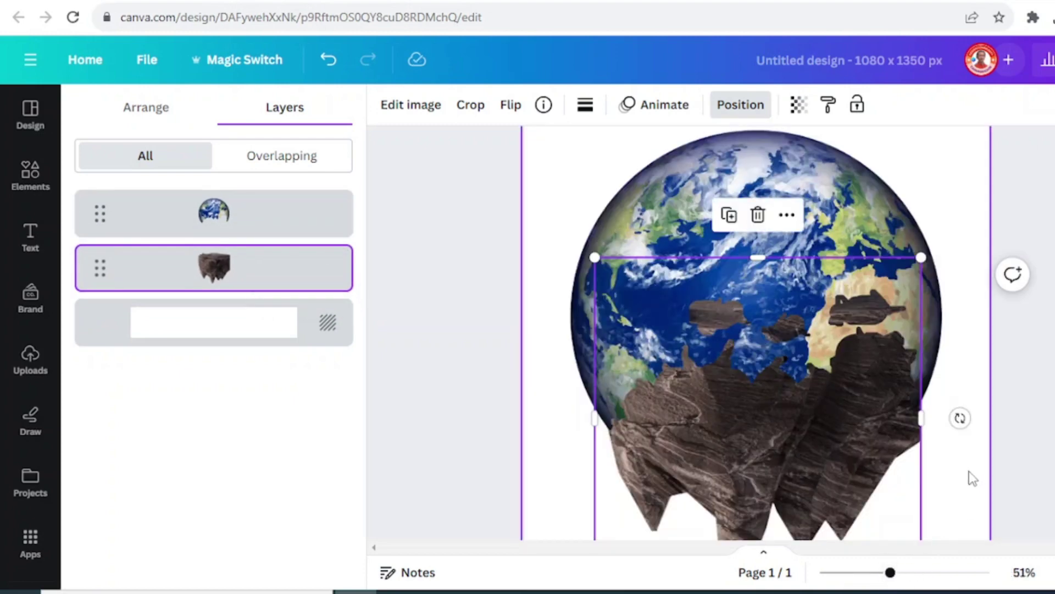
left_click(971, 477)
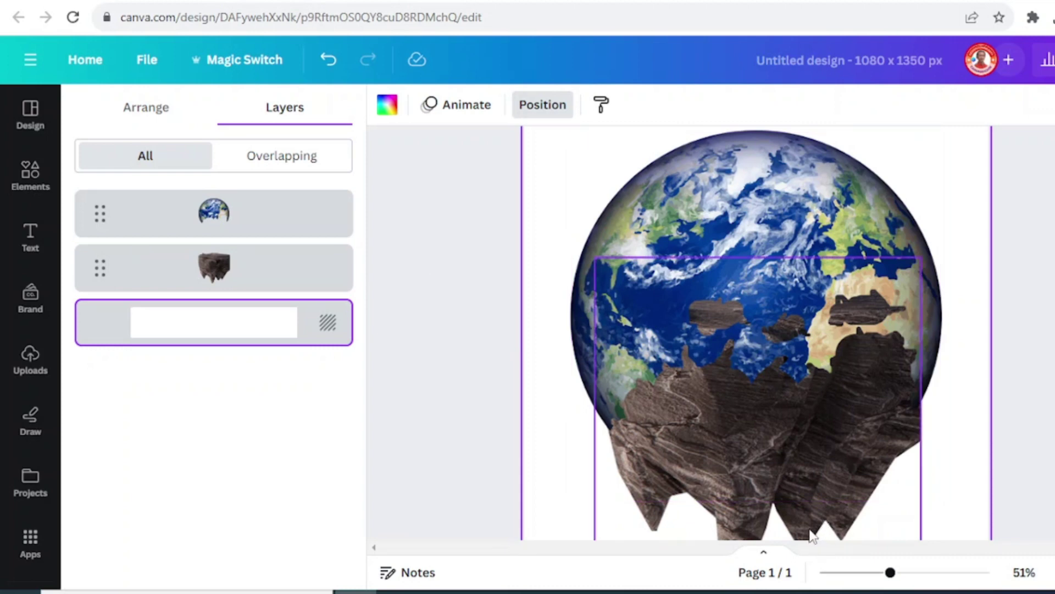
left_click(902, 490)
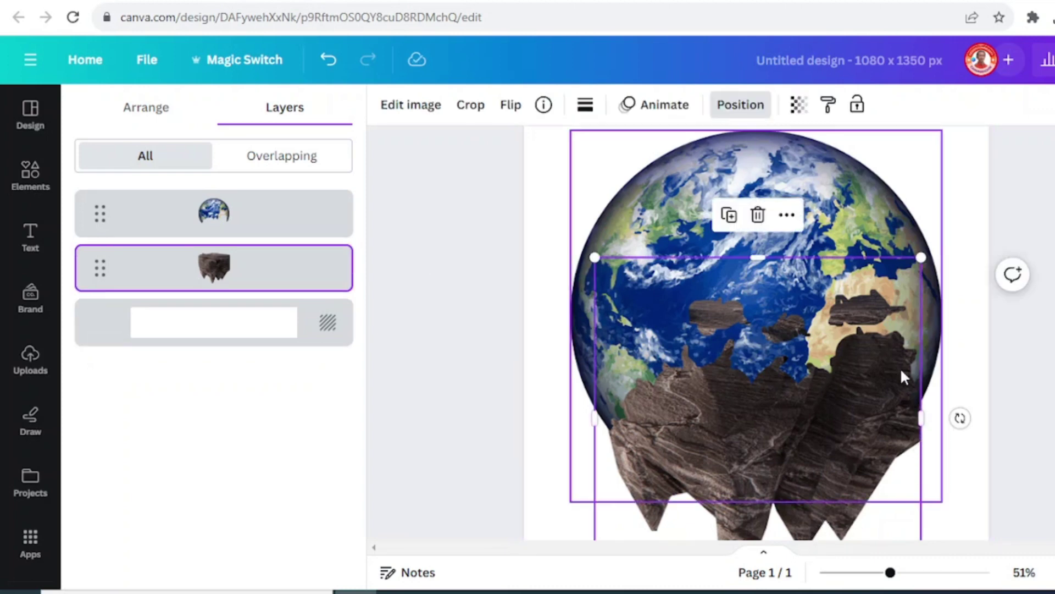
left_click_drag(869, 515, 853, 398)
left_click_drag(912, 299, 916, 309)
left_click(958, 389)
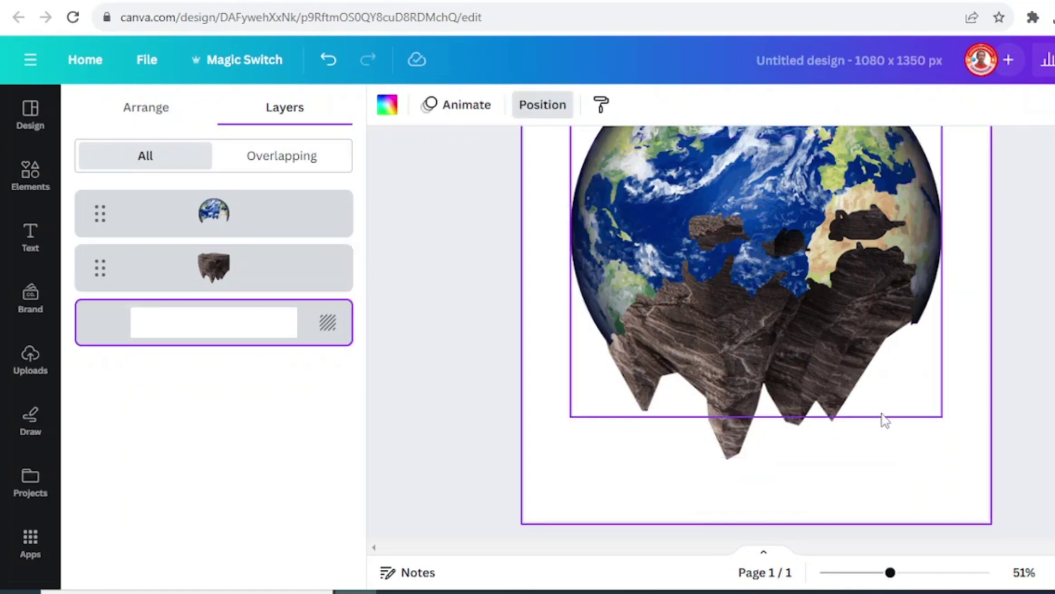
left_click(742, 455)
left_click_drag(738, 453, 738, 456)
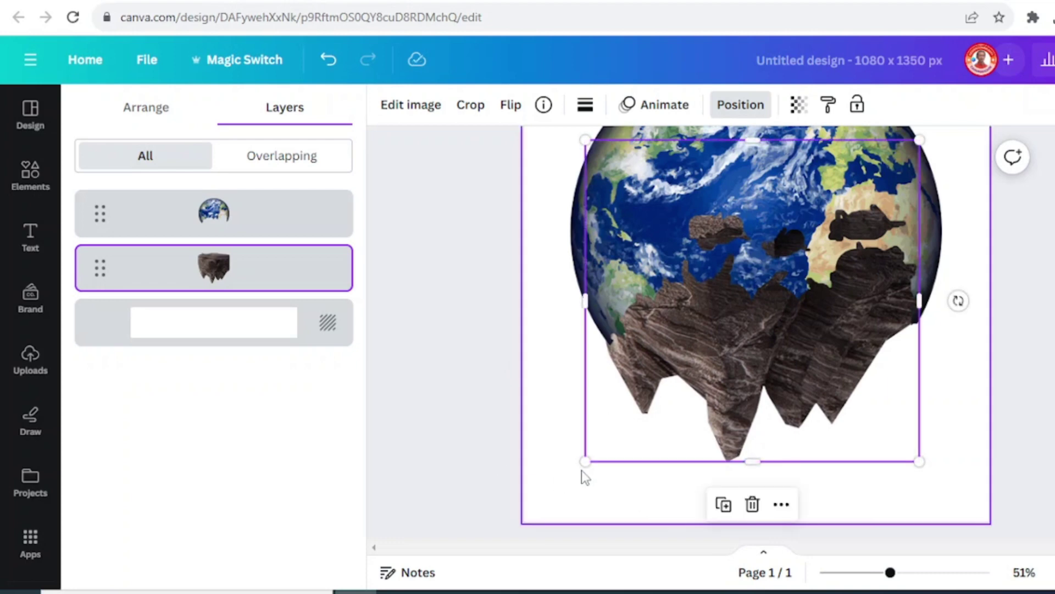
left_click_drag(584, 464, 585, 459)
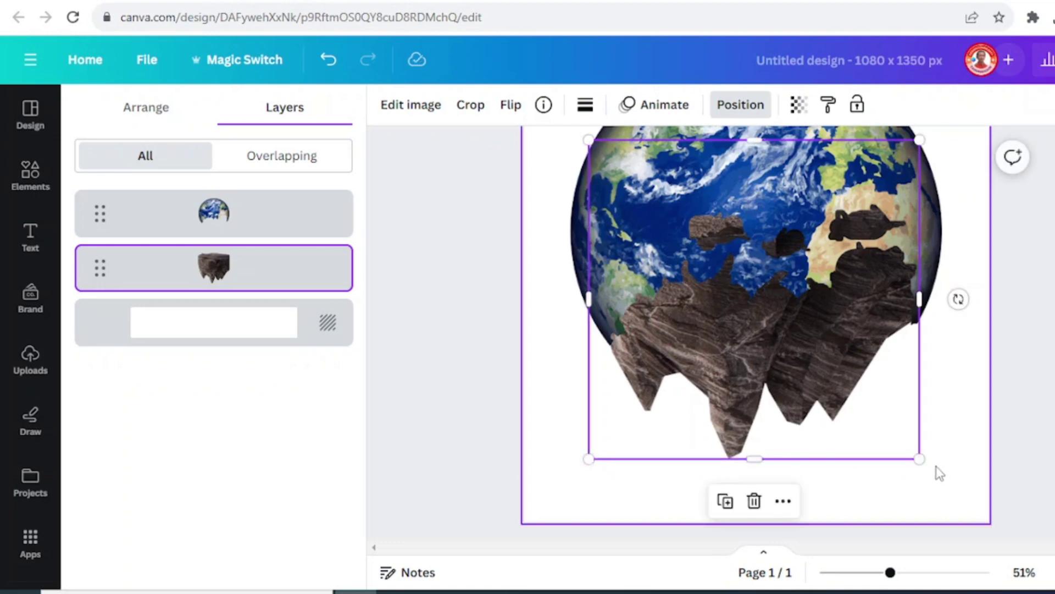
left_click_drag(921, 467, 921, 464)
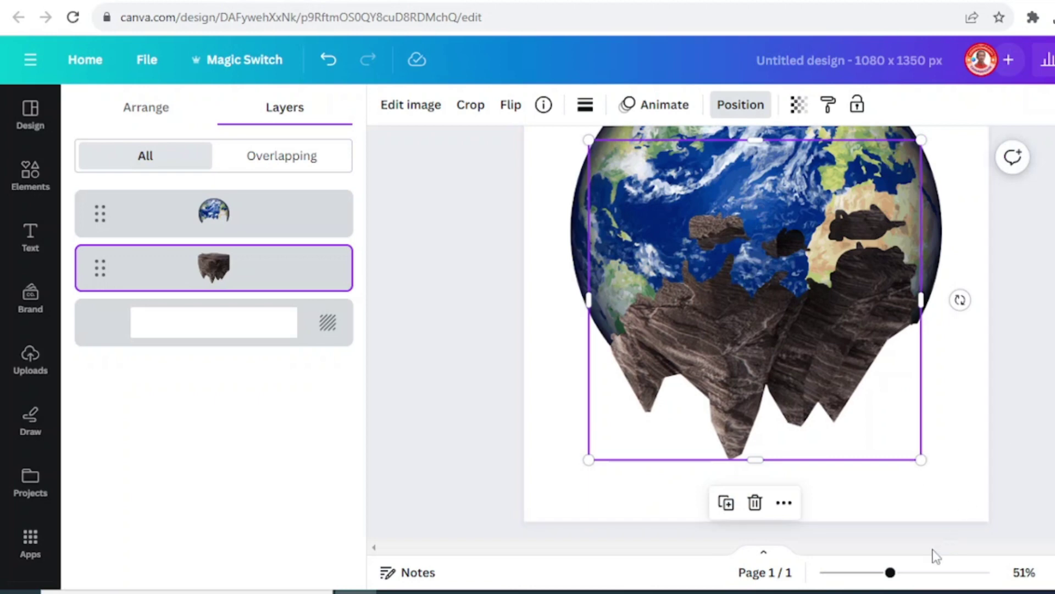
Adjust the globe image to brightness -19, saturation -48, blur -100 and clarity 84.
left_click_drag(889, 572, 874, 572)
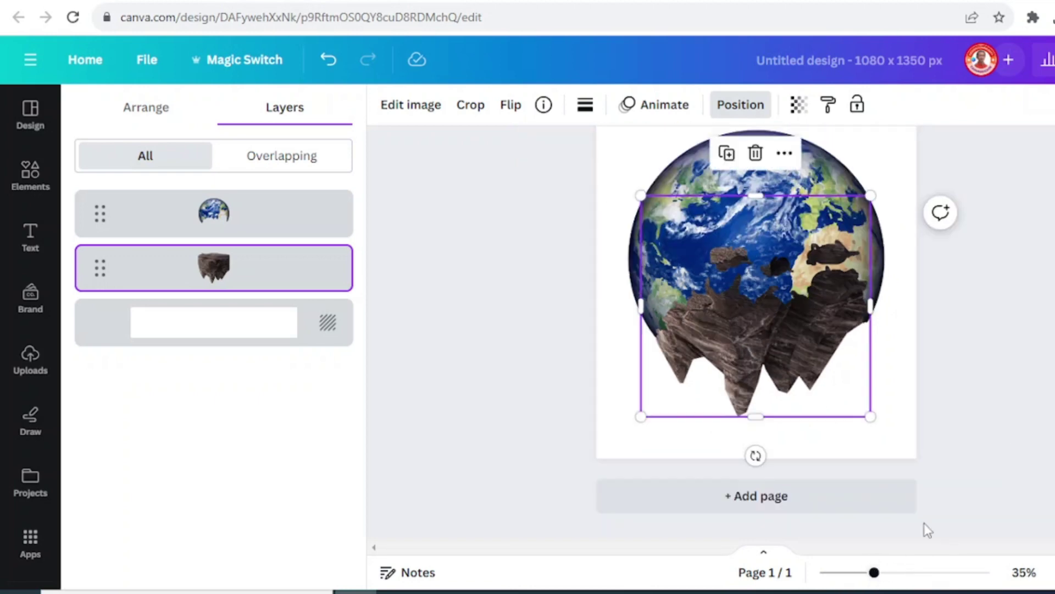
scroll(975, 427, "up", 2)
left_click(821, 247)
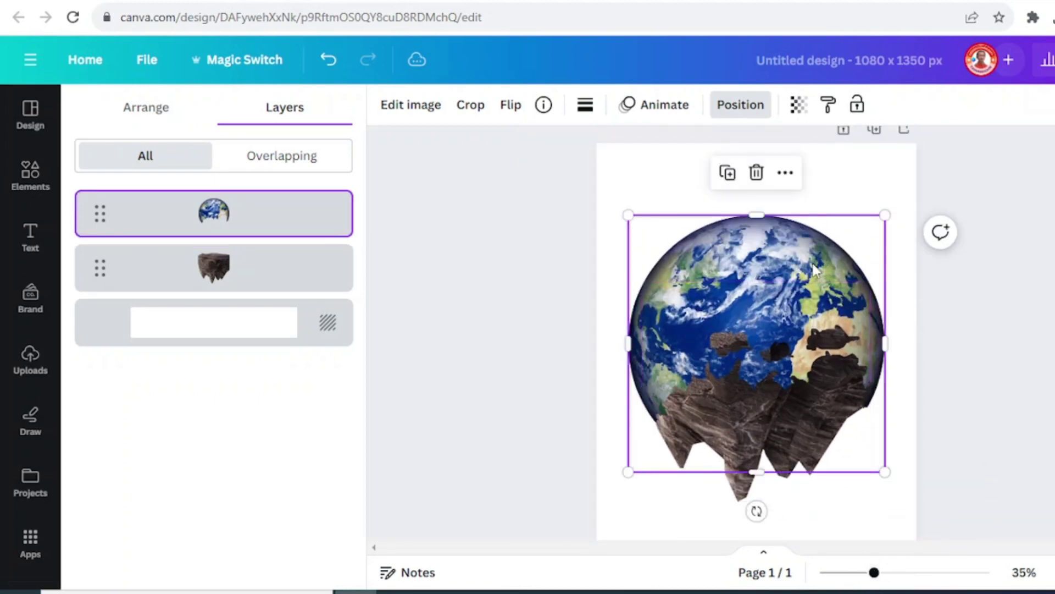
left_click(417, 107)
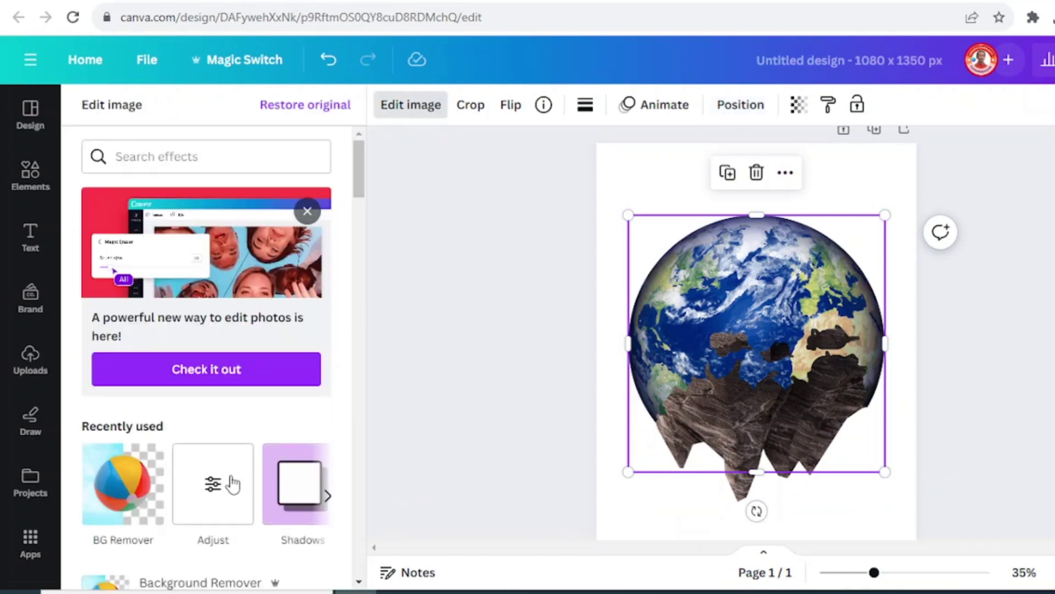
left_click(215, 489)
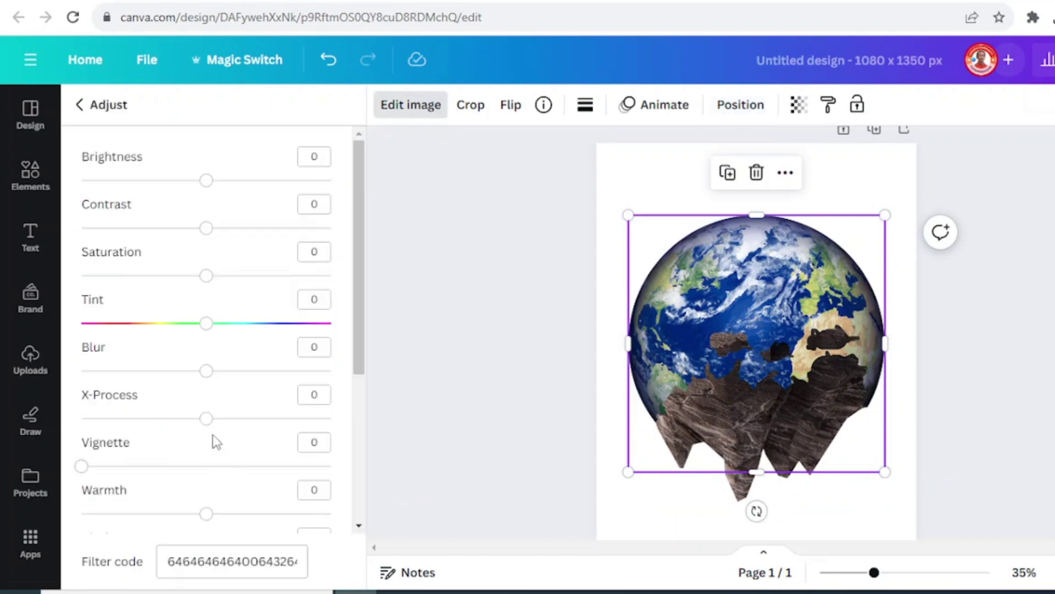
left_click_drag(211, 189, 182, 185)
left_click_drag(203, 277, 145, 279)
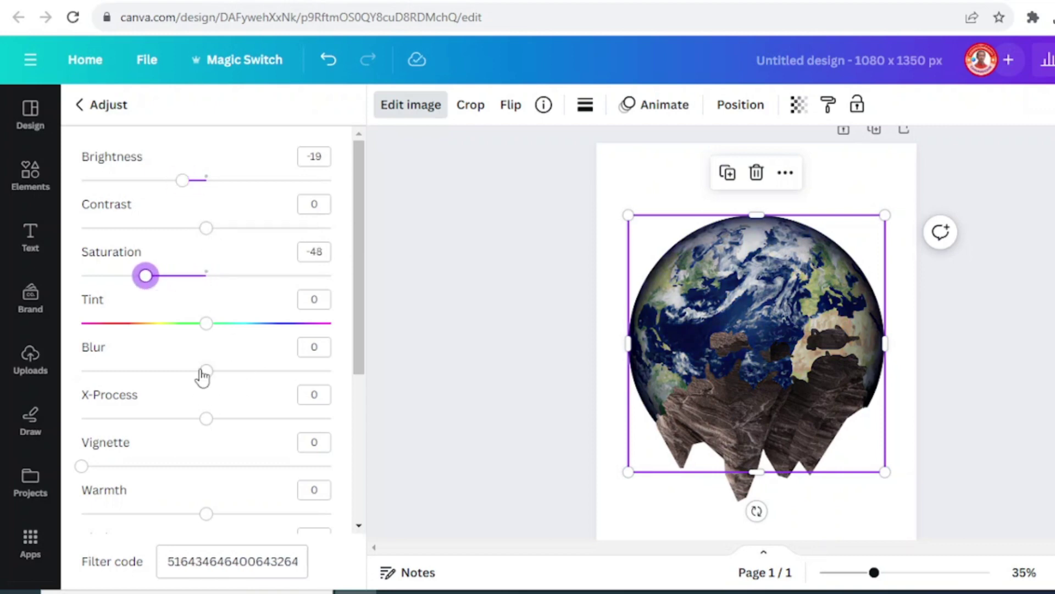
left_click_drag(207, 372, 73, 379)
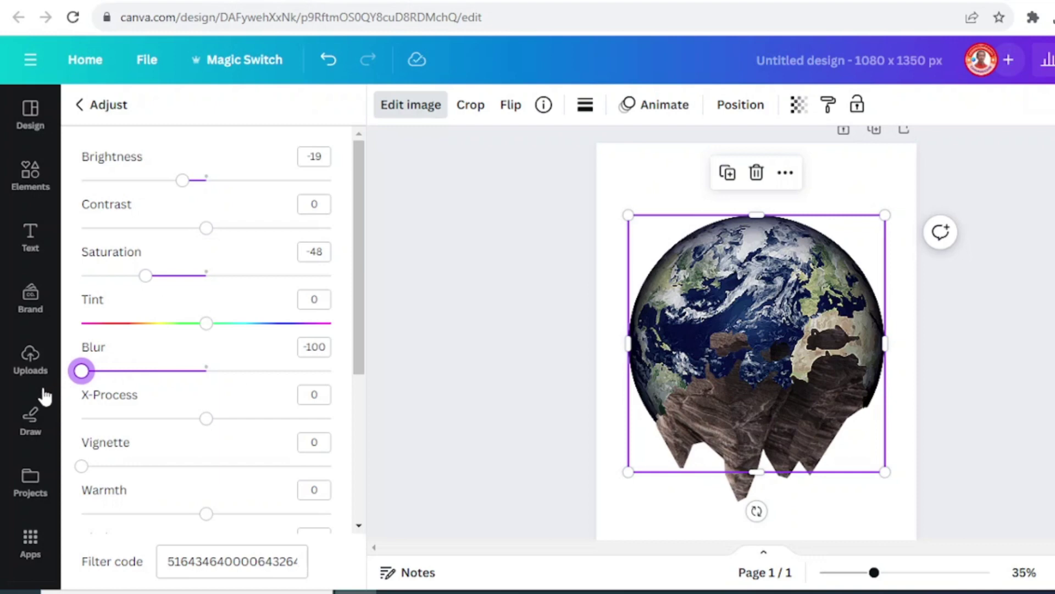
scroll(178, 452, "down", 2)
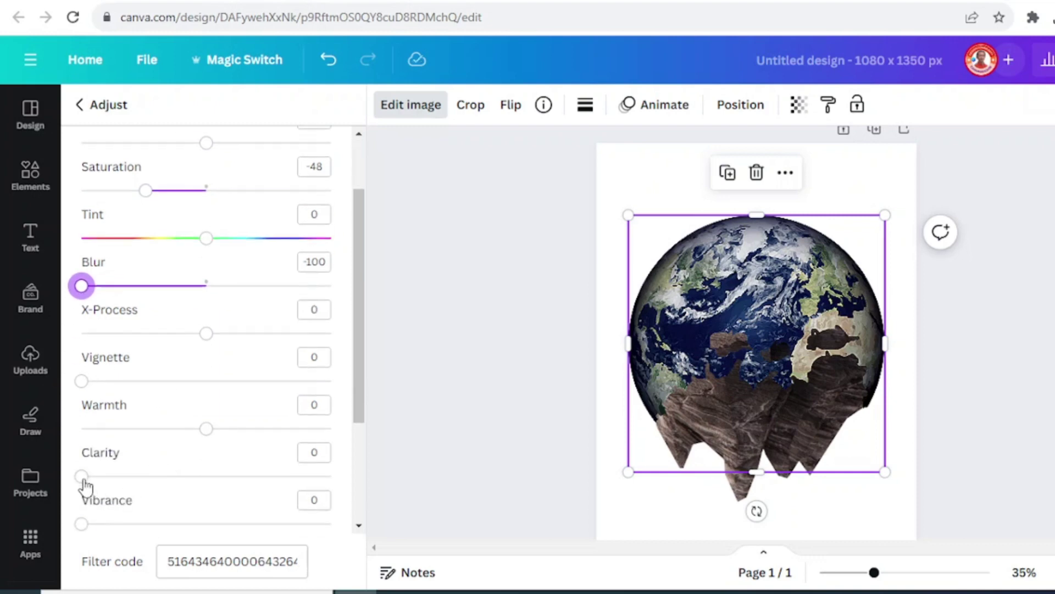
left_click_drag(84, 477, 291, 477)
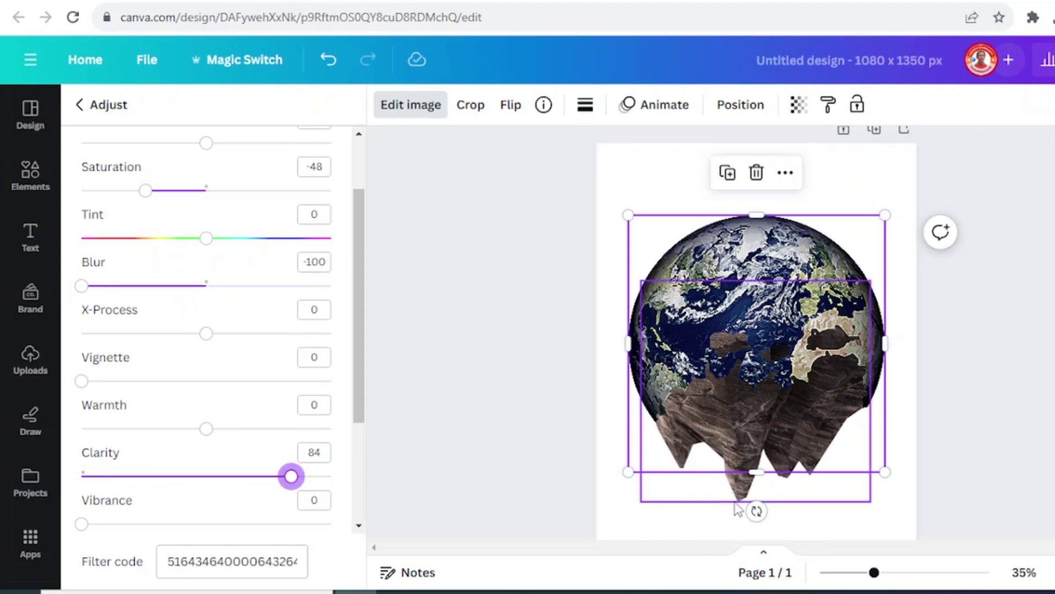
Copy the globe's style onto the stone island and set the island's blur to -26.
left_click(826, 108)
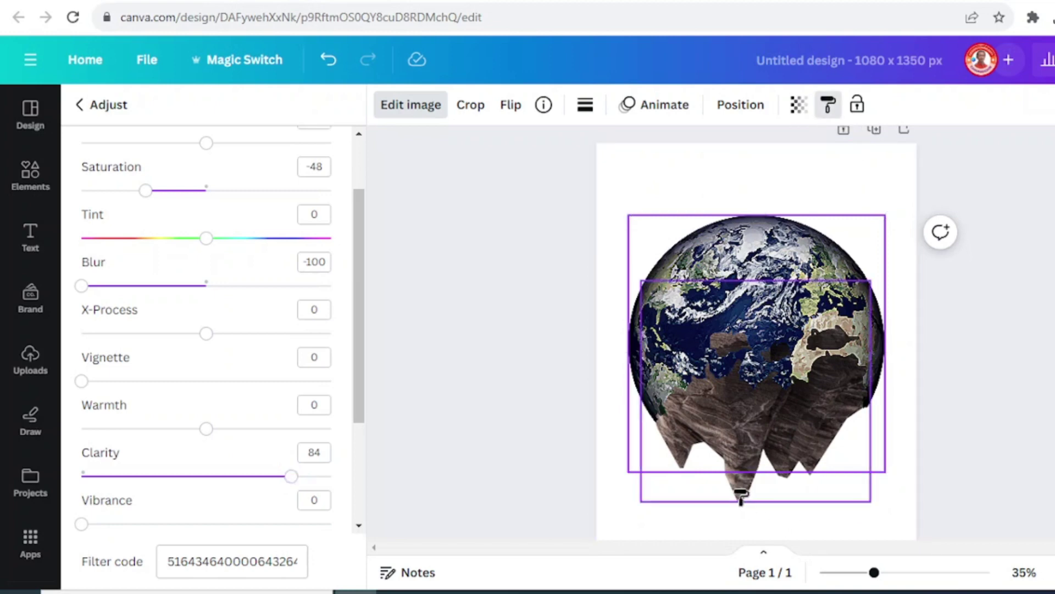
left_click(741, 496)
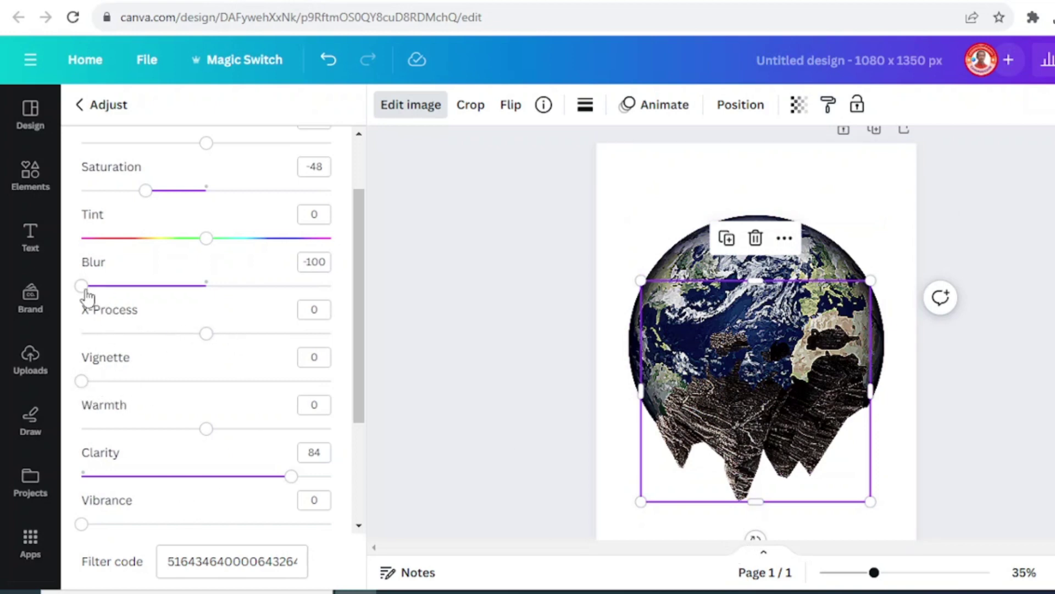
left_click_drag(88, 296, 175, 306)
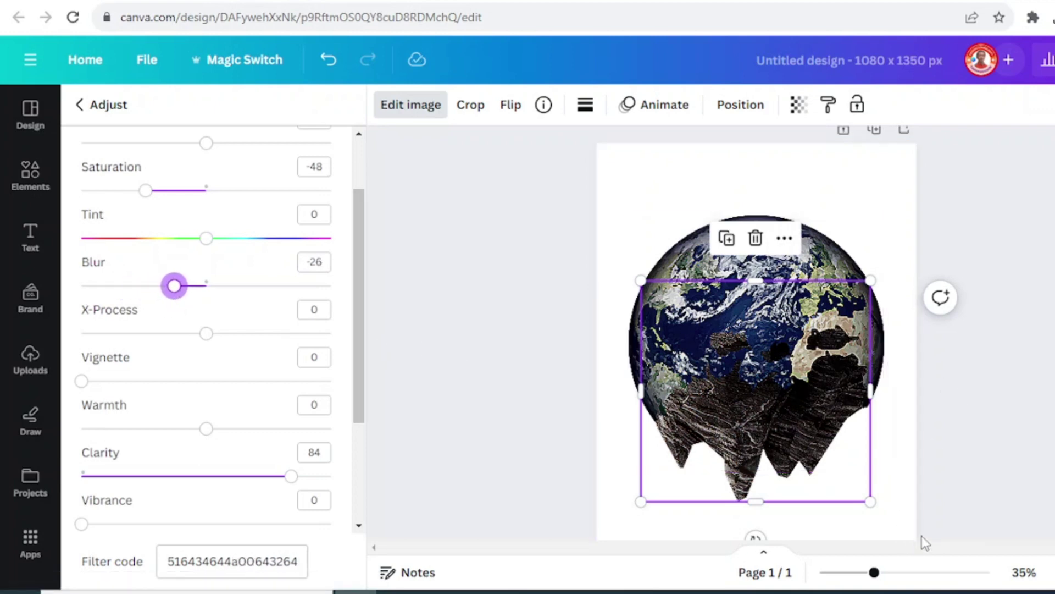
key("Escape")
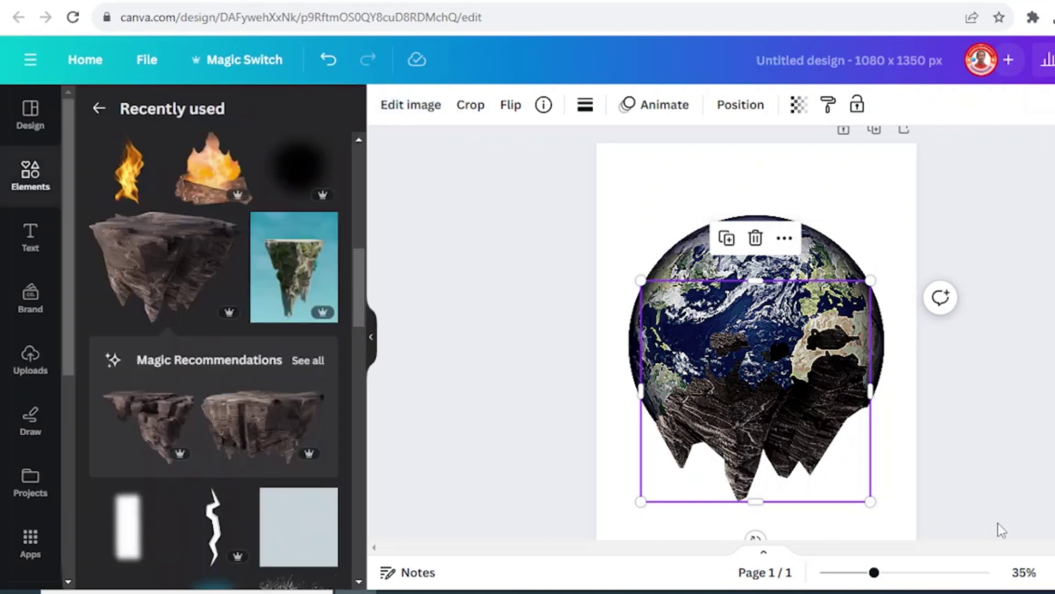
Add a Drop shadow effect to the globe image.
left_click(835, 258)
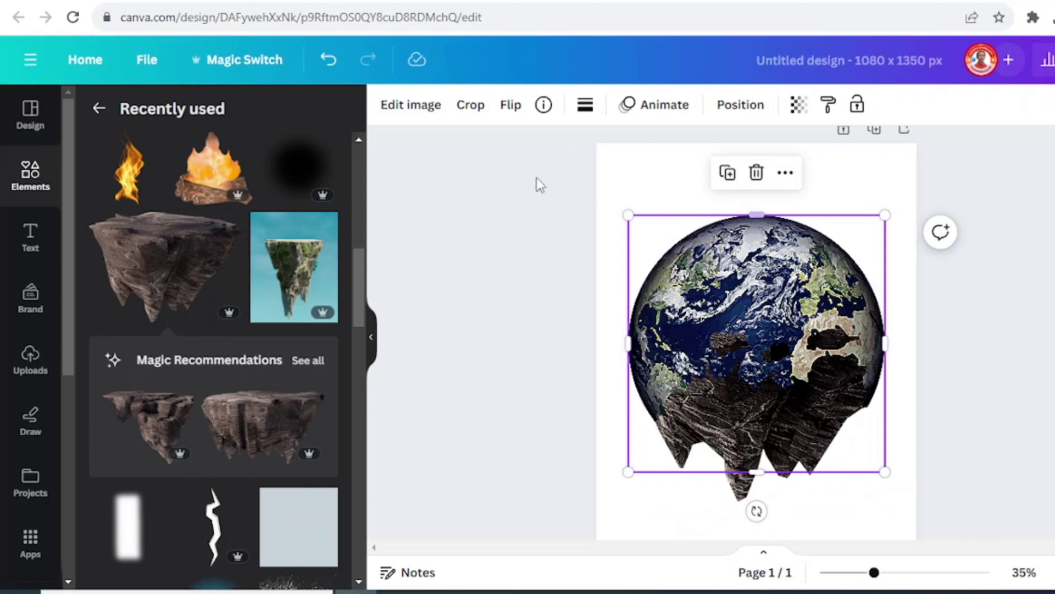
left_click(412, 105)
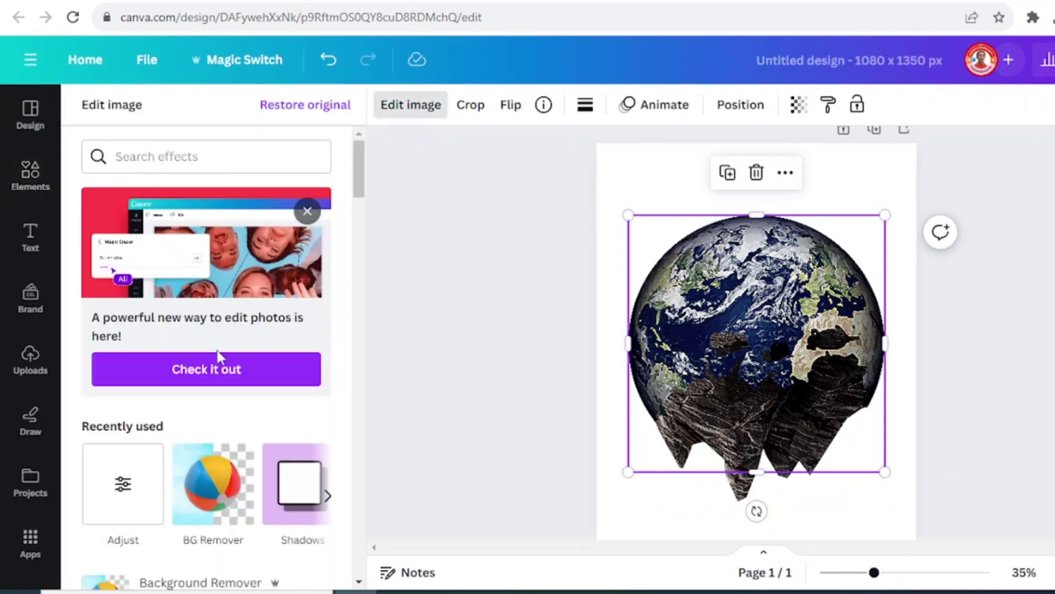
left_click(301, 502)
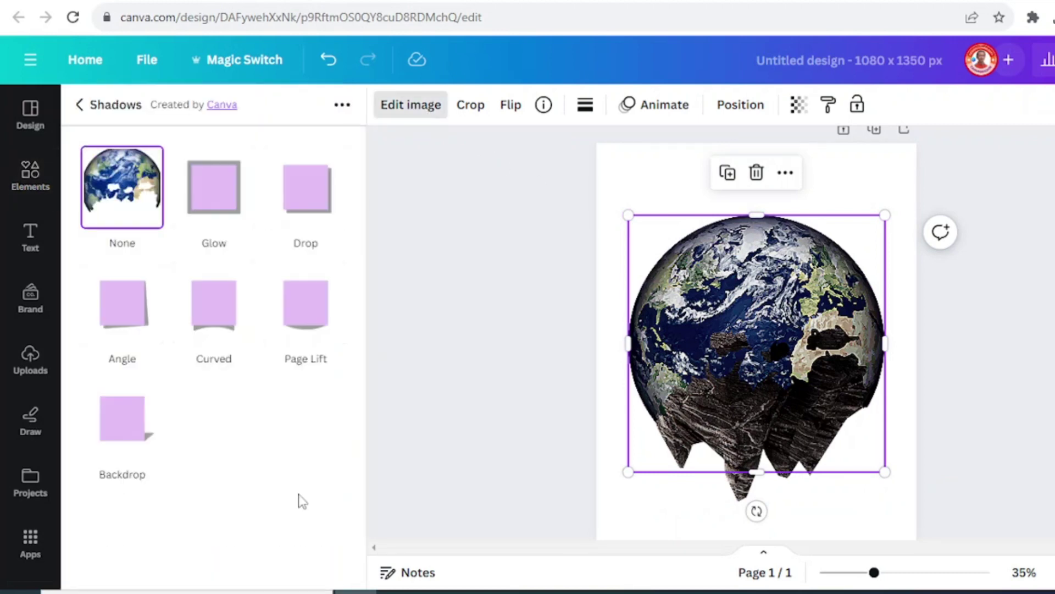
left_click(310, 203)
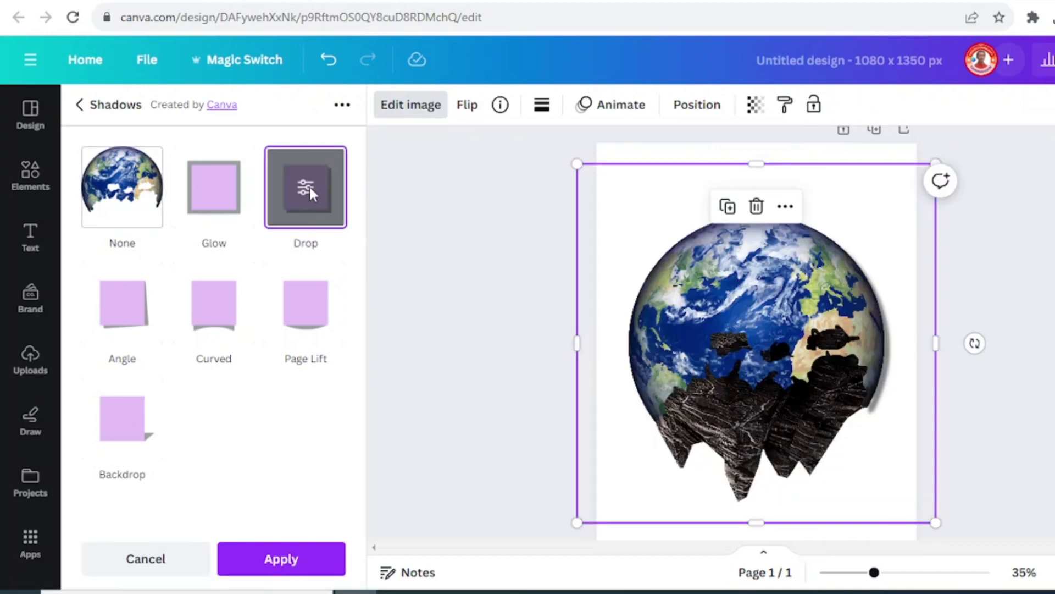
Set the globe's drop shadow direction to Bottom and its transparency to 100, and apply it.
left_click(309, 184)
left_click(184, 160)
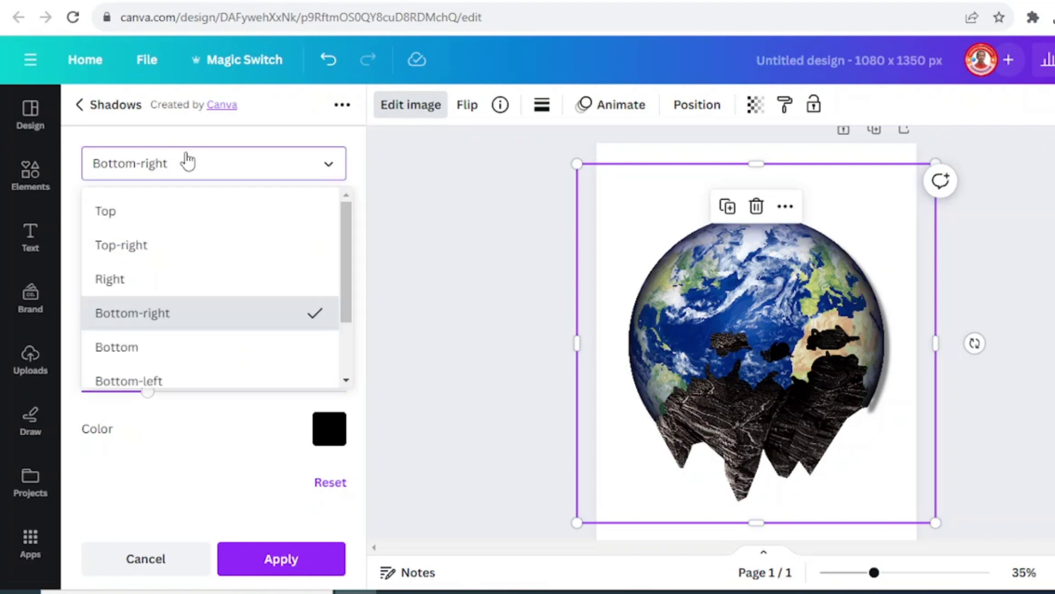
left_click(141, 349)
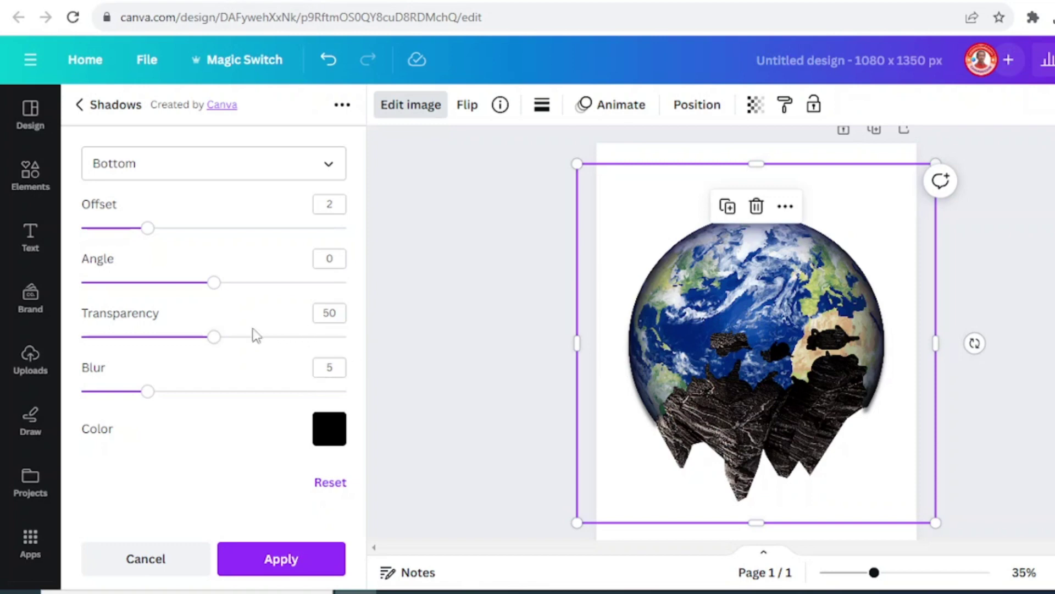
left_click_drag(217, 343, 377, 367)
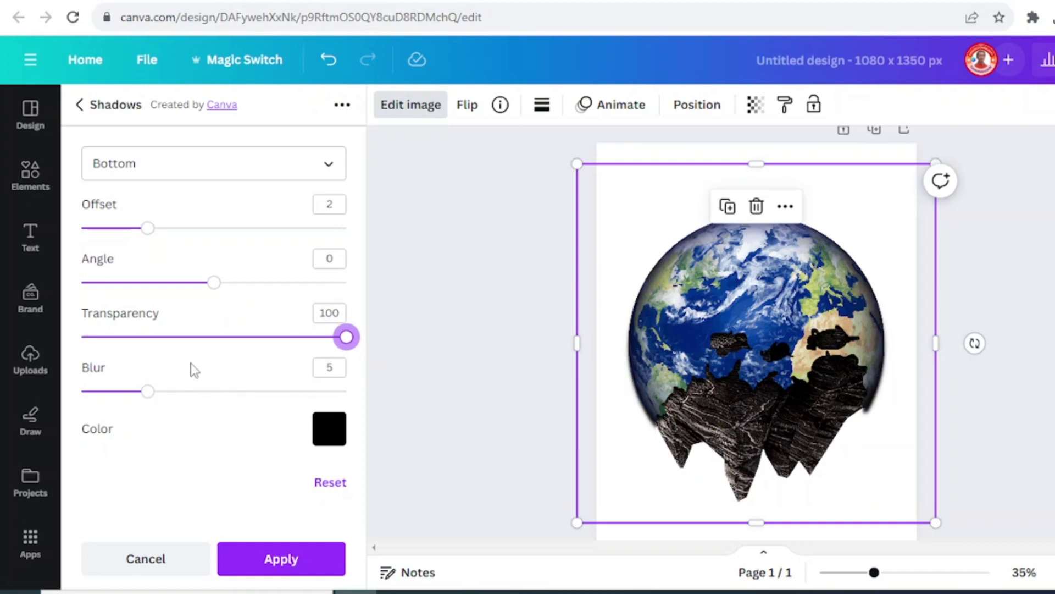
left_click(295, 560)
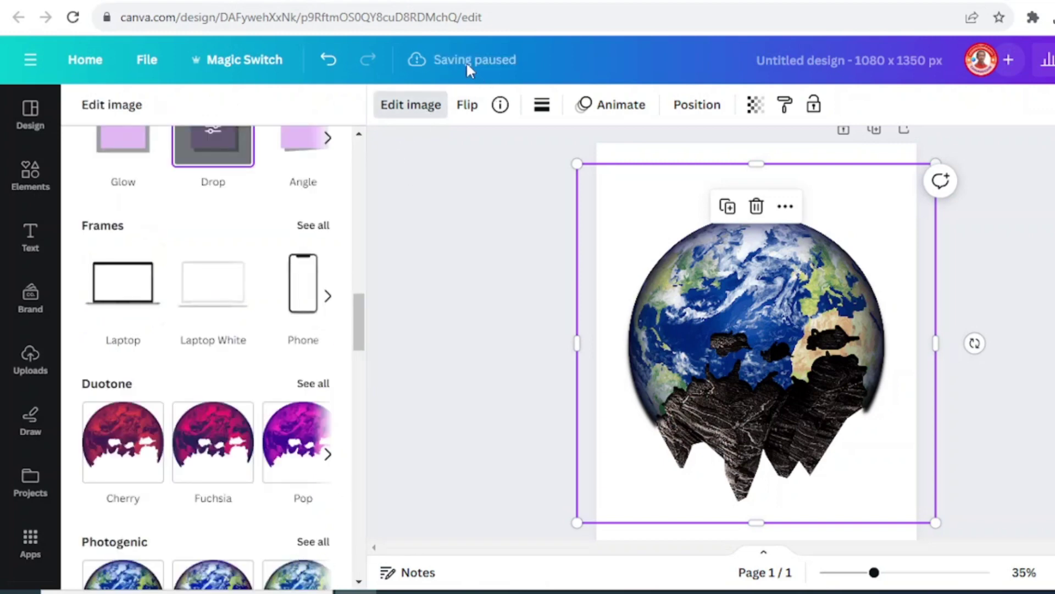
Copy the stone island's style onto the globe image.
scroll(824, 407, "down", 2)
left_click(684, 401)
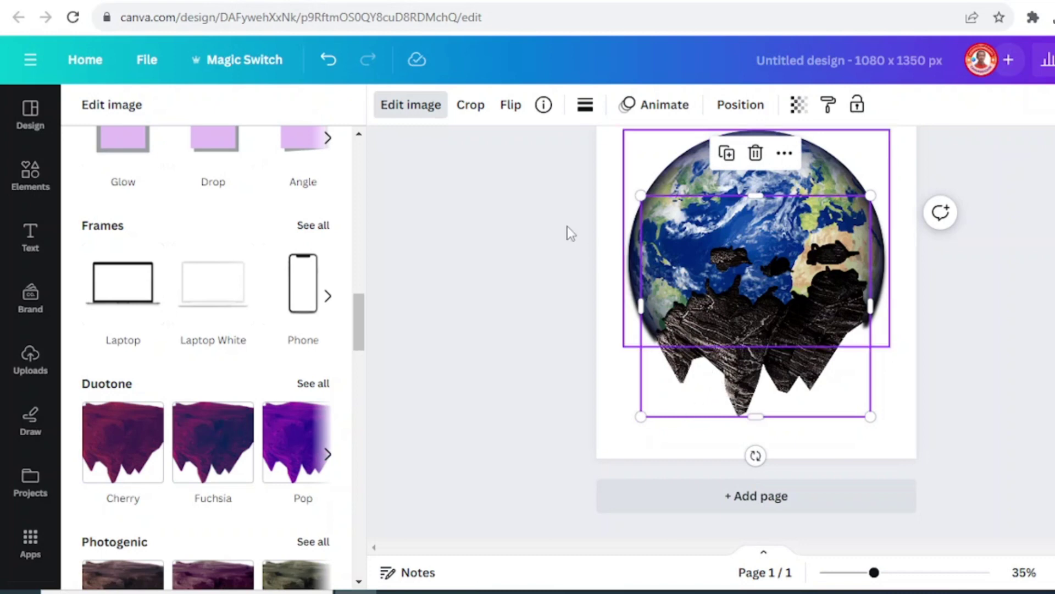
left_click(830, 106)
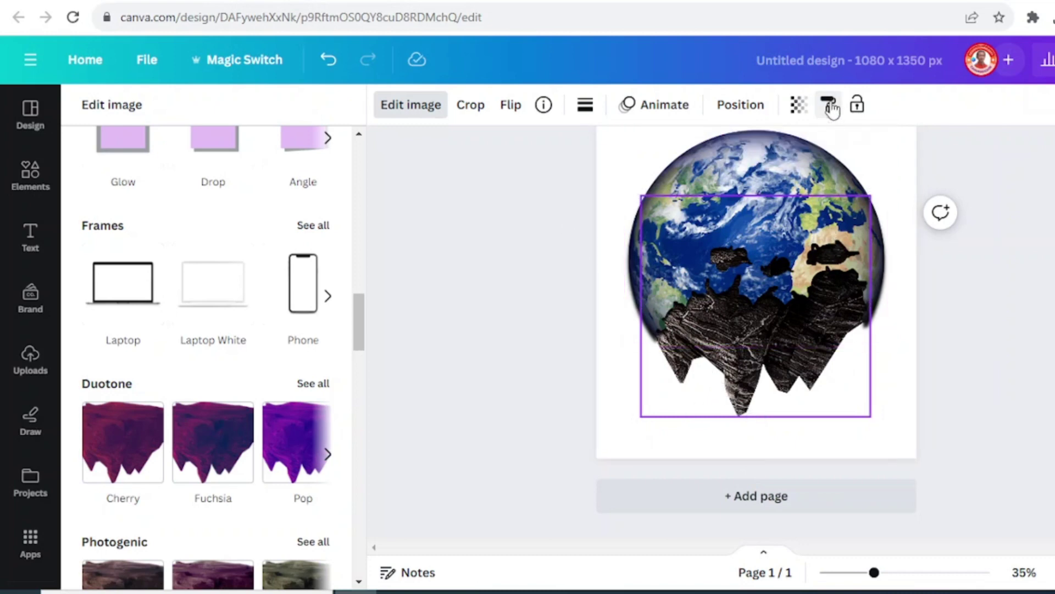
left_click(786, 164)
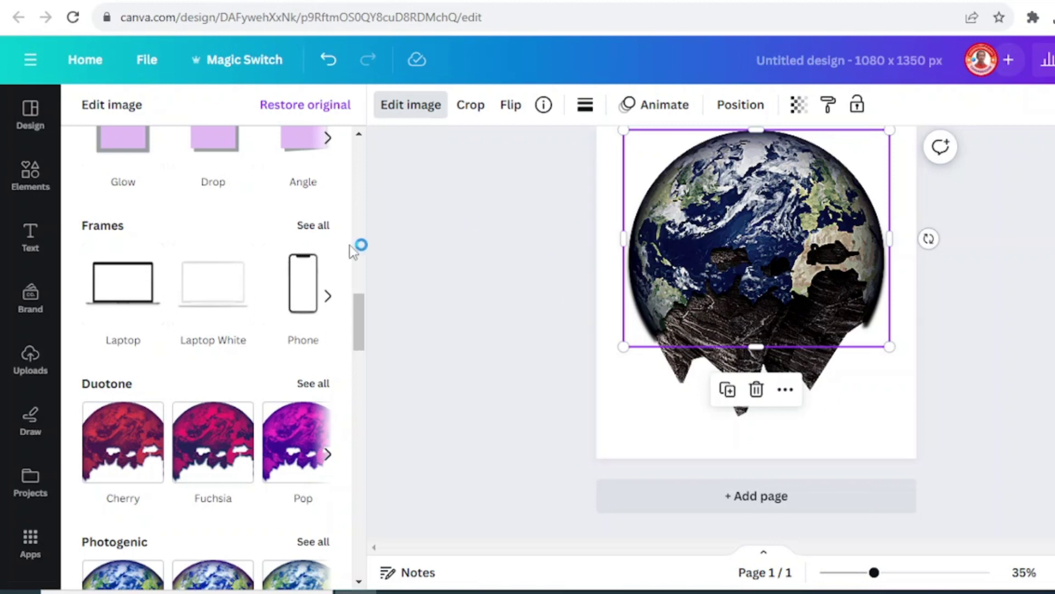
Group the globe with the stone island, shrink the group and centre it in the lower half of the page.
scroll(254, 301, "up", 3)
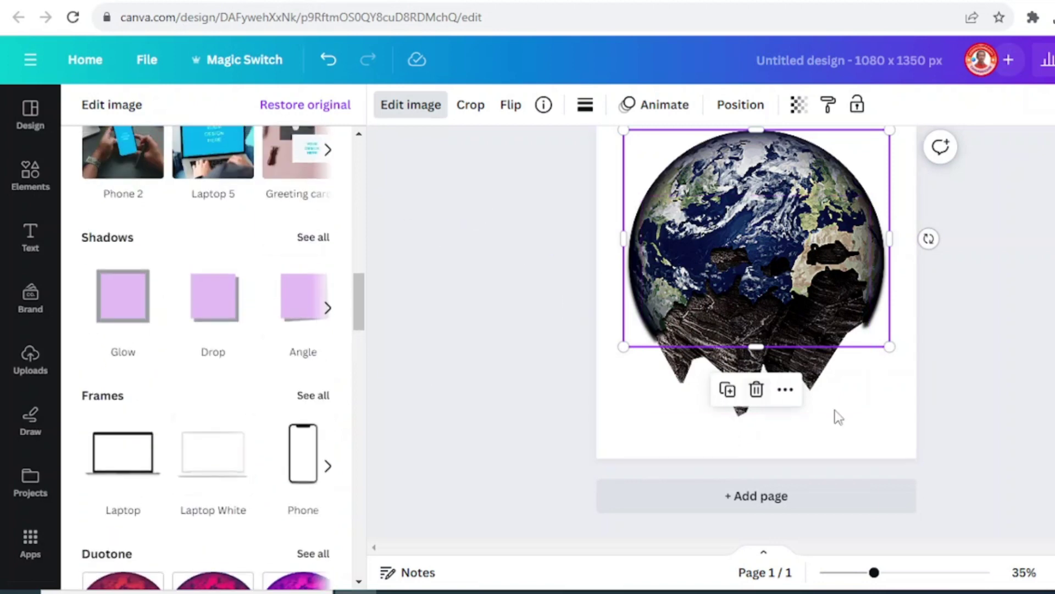
left_click(856, 573)
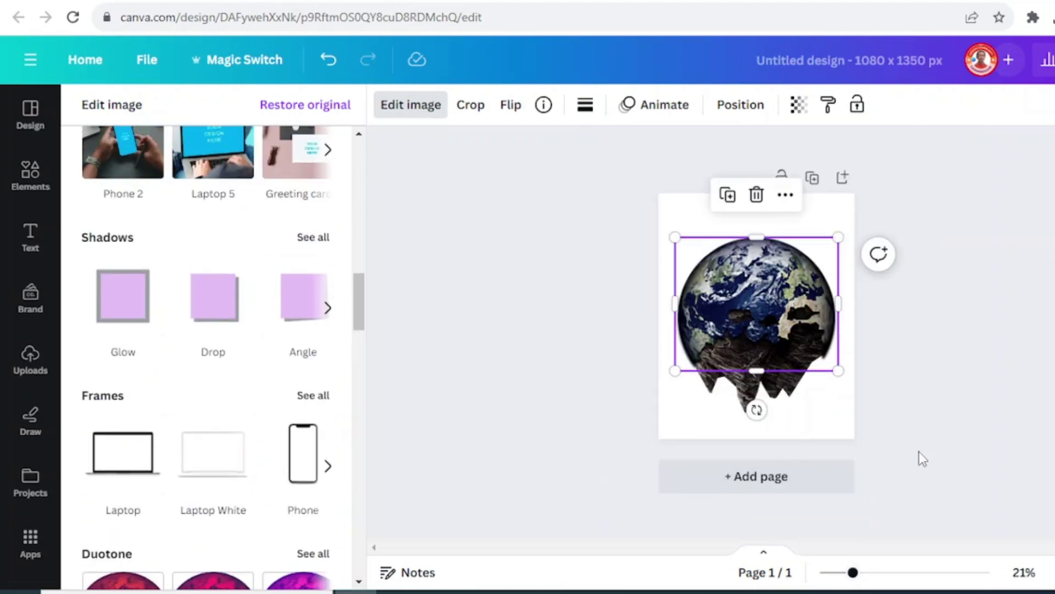
left_click_drag(919, 451, 719, 278)
left_click(728, 199)
left_click_drag(784, 327, 764, 334)
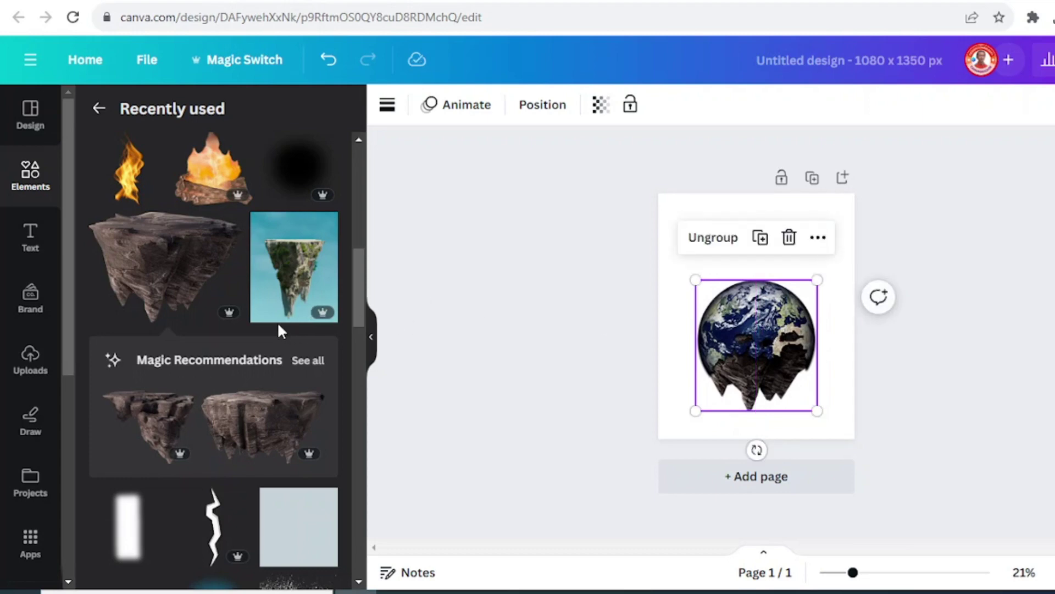
Add the bare, twisted "Dead Tree Isolated Photo" from the recently used elements to the page.
scroll(277, 322, "up", 5)
scroll(263, 322, "up", 1)
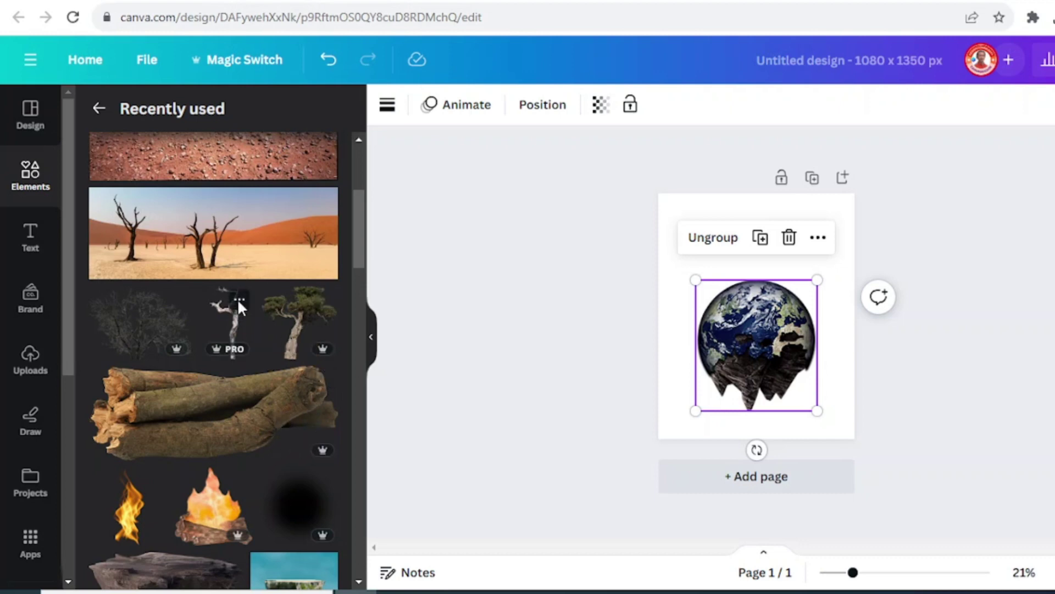
left_click(238, 299)
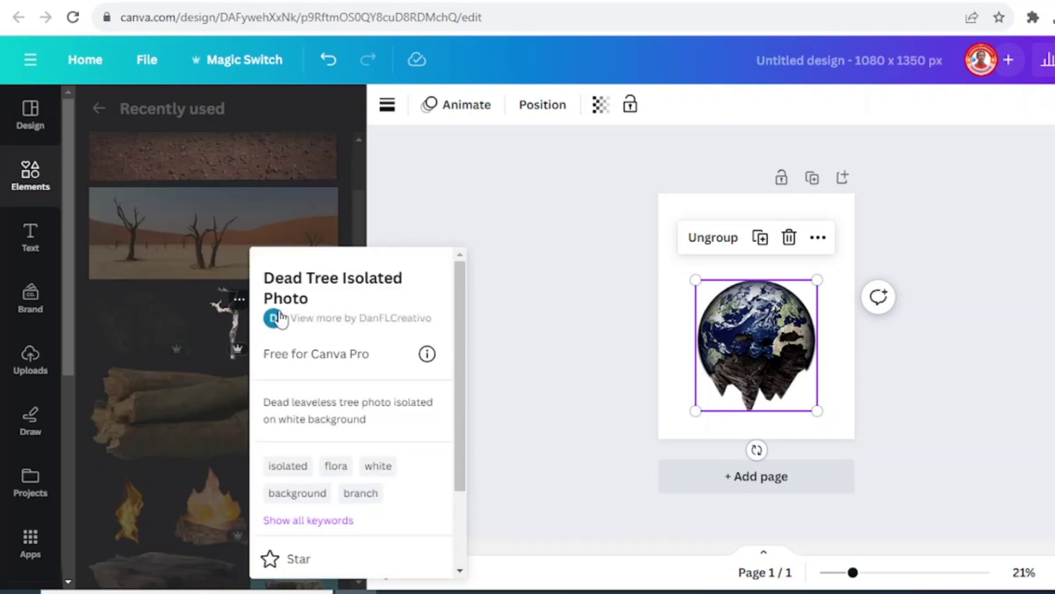
left_click(228, 335)
left_click(235, 330)
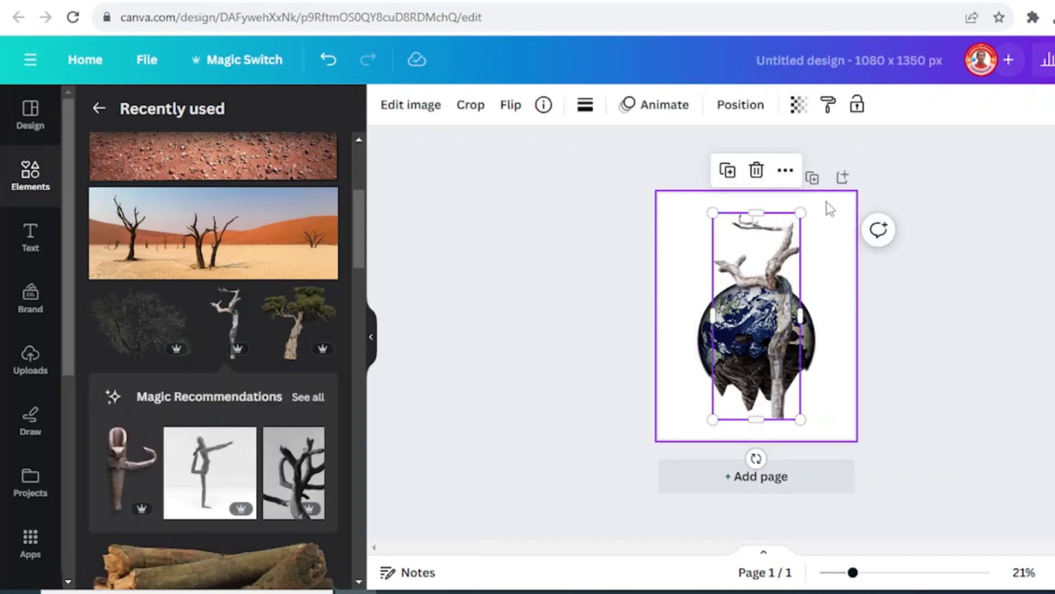
Shrink the twisted dead tree, tilt it to the left and stand it on top of the globe.
left_click_drag(799, 213, 752, 325)
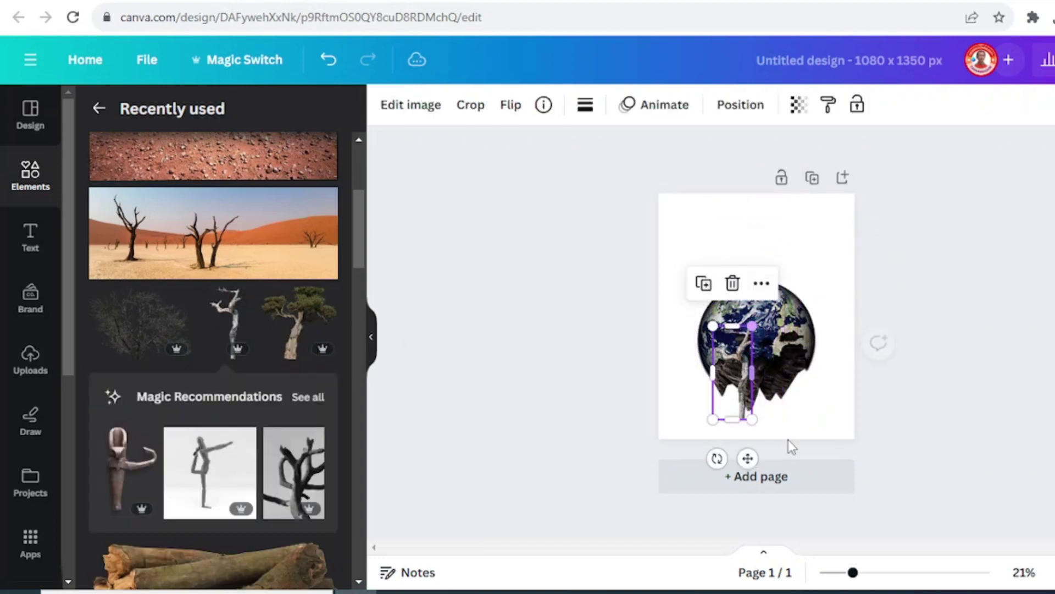
left_click(882, 572)
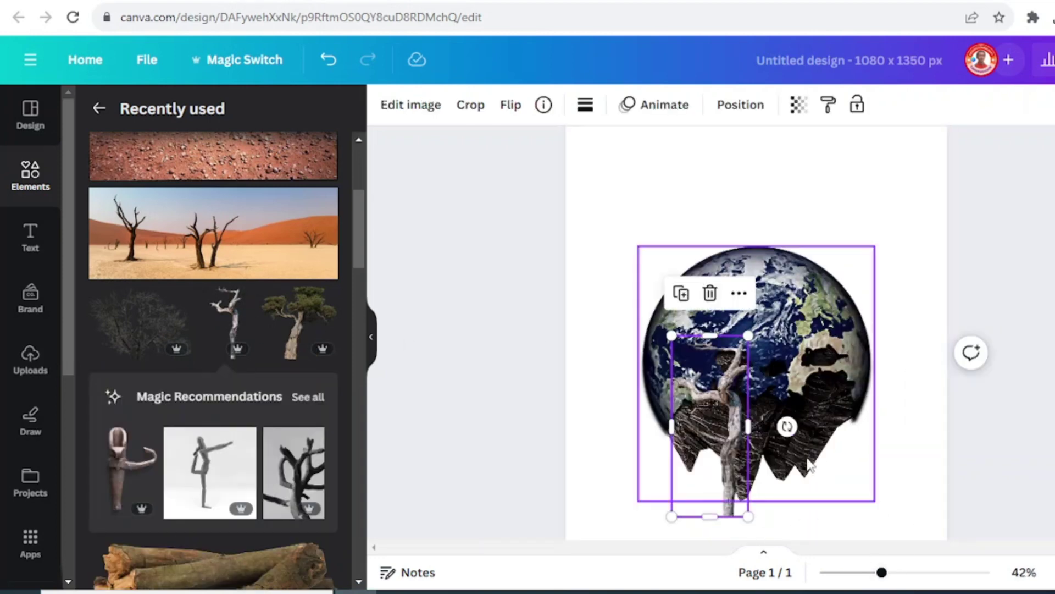
left_click_drag(787, 426, 783, 375)
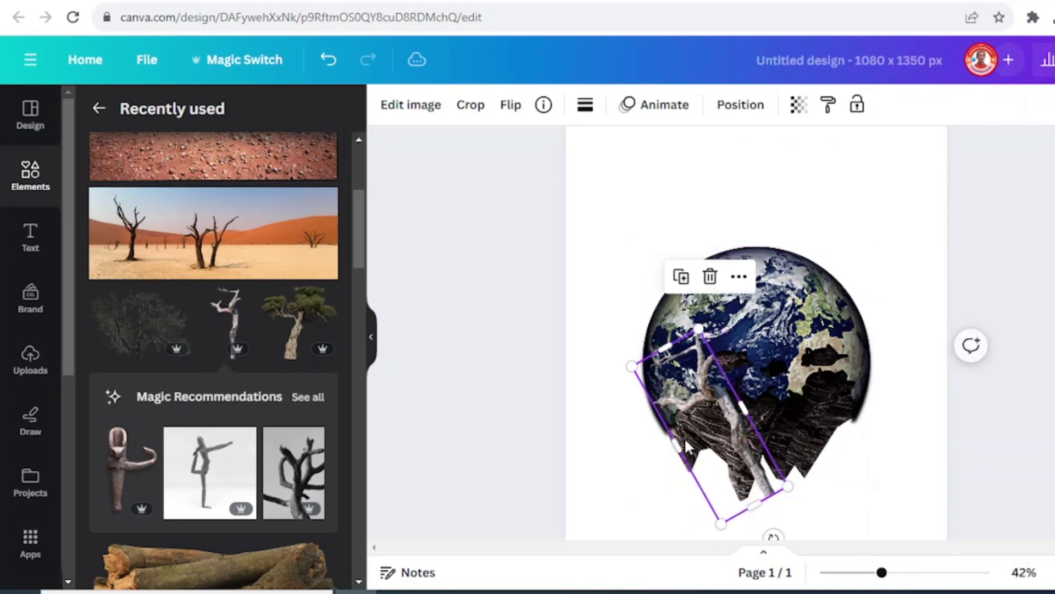
left_click_drag(703, 439, 703, 281)
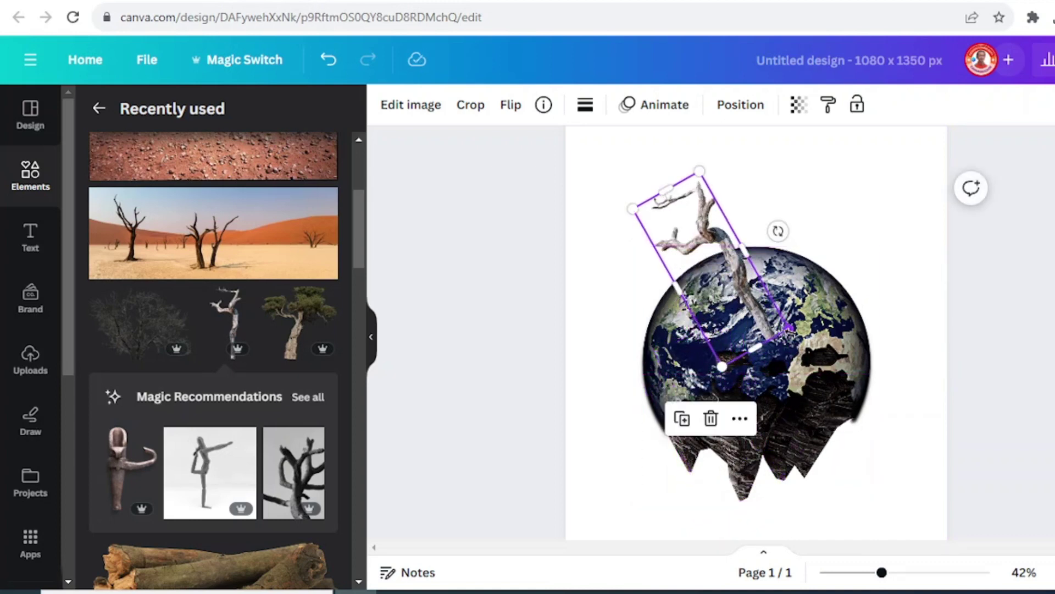
left_click_drag(789, 331, 727, 255)
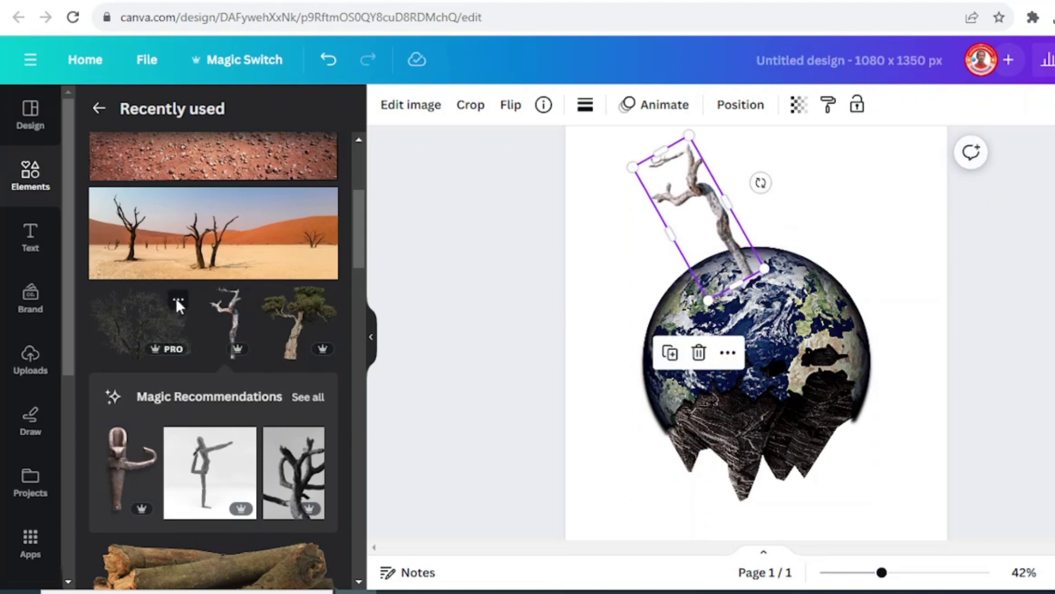
Add the dark, branching "dead tree isolated" element, shrink it and place it on the globe to the right of the twisted tree.
left_click(177, 299)
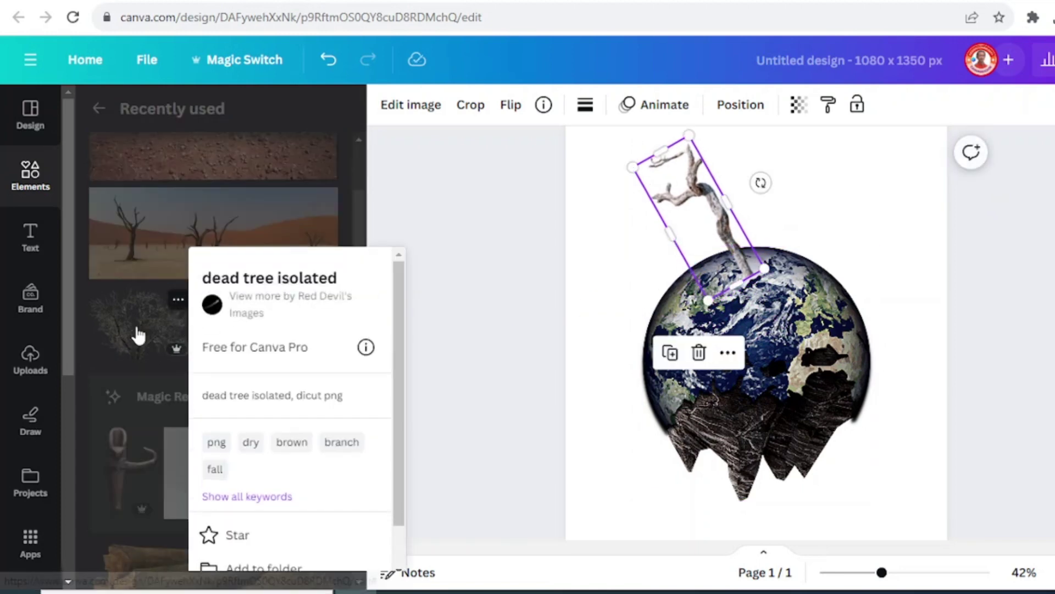
left_click(137, 335)
left_click(138, 336)
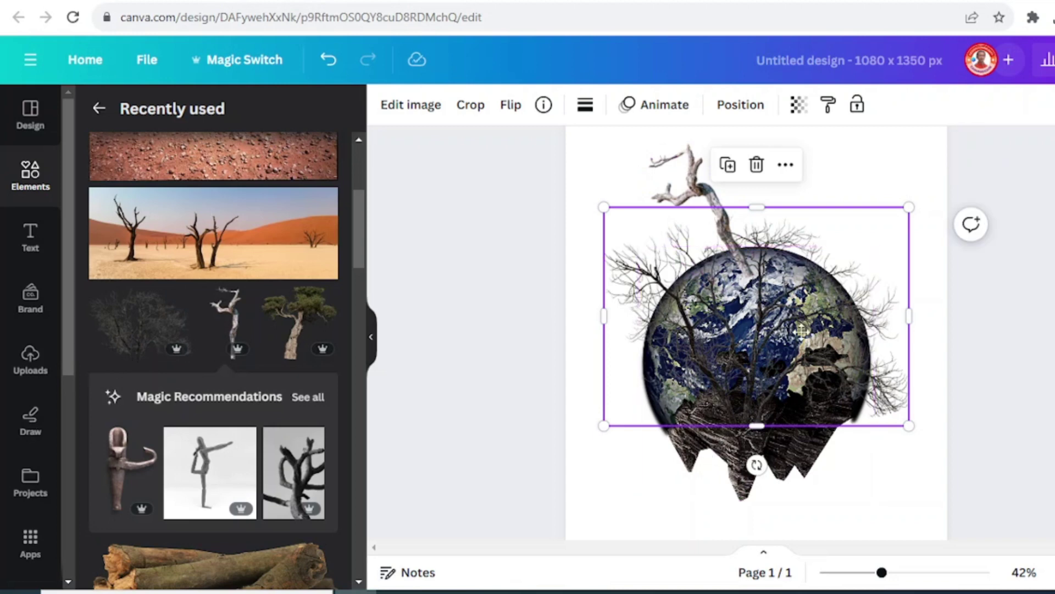
left_click_drag(801, 329, 830, 187)
scroll(942, 246, "up", 2)
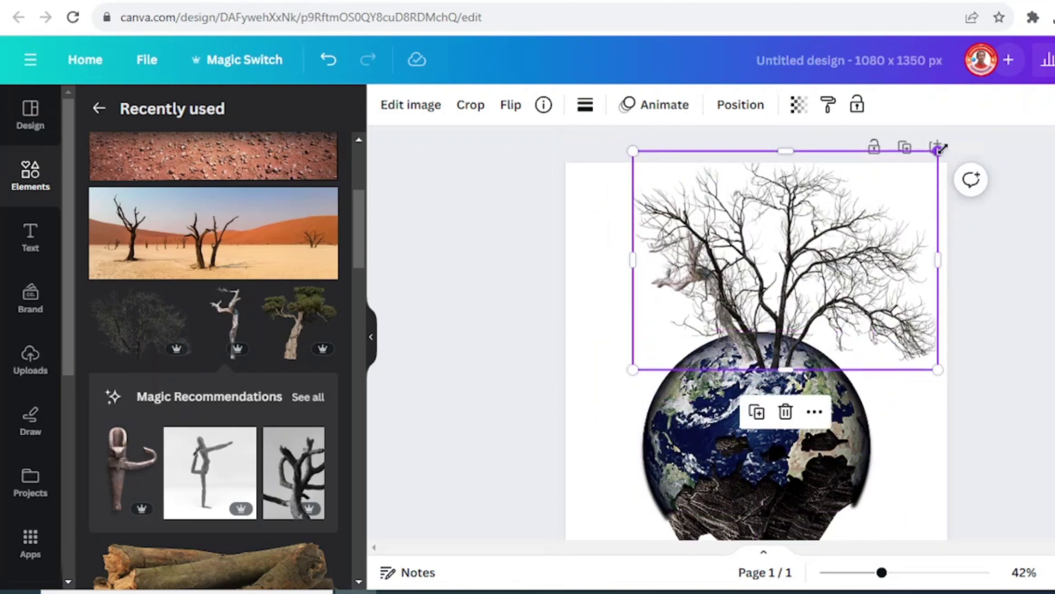
left_click_drag(941, 148, 803, 252)
left_click_drag(748, 339, 807, 317)
Add the "Realistic Fire" element, shrink it and place it on top of the globe between the two trees.
scroll(144, 396, "up", 1)
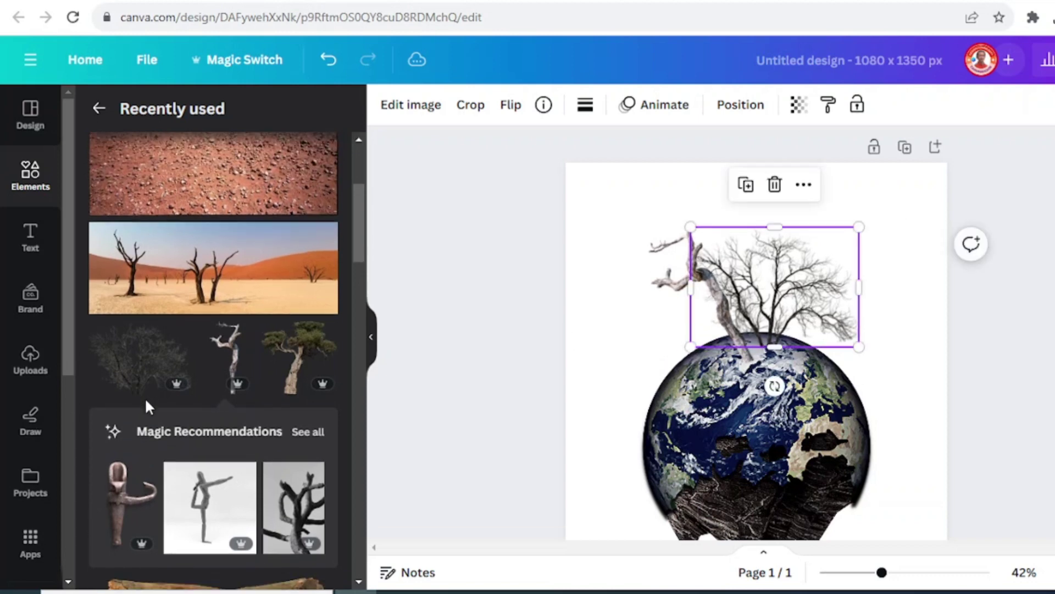
scroll(144, 397, "down", 5)
left_click(152, 319)
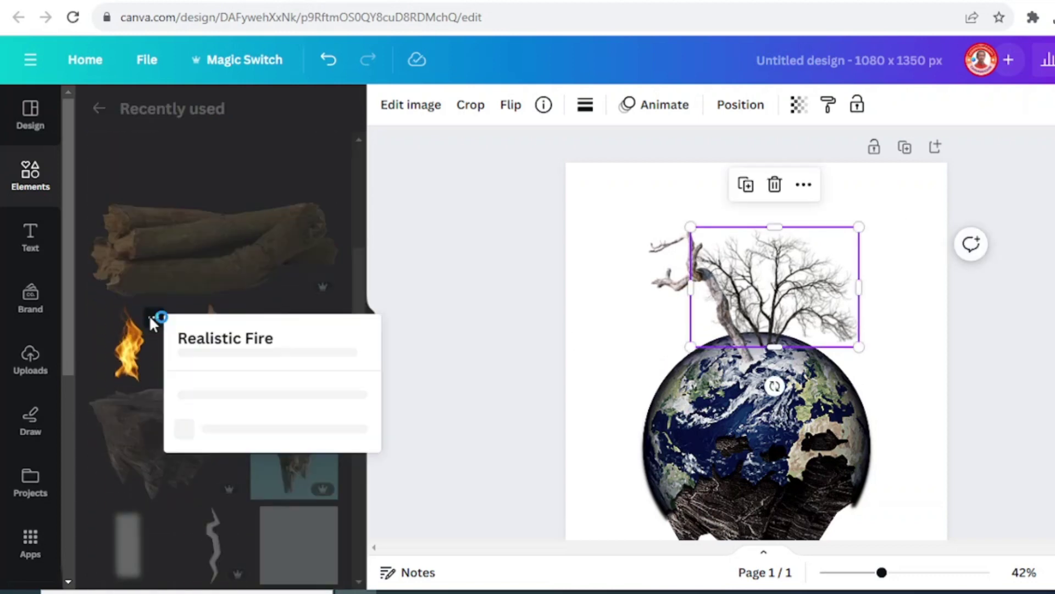
left_click(133, 364)
left_click(132, 362)
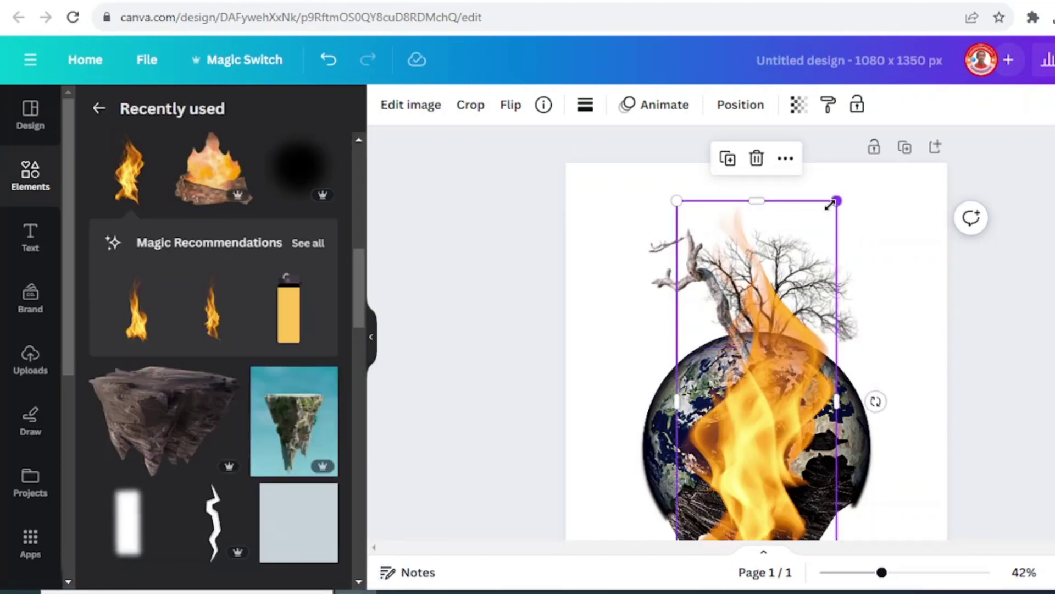
left_click_drag(830, 205, 781, 277)
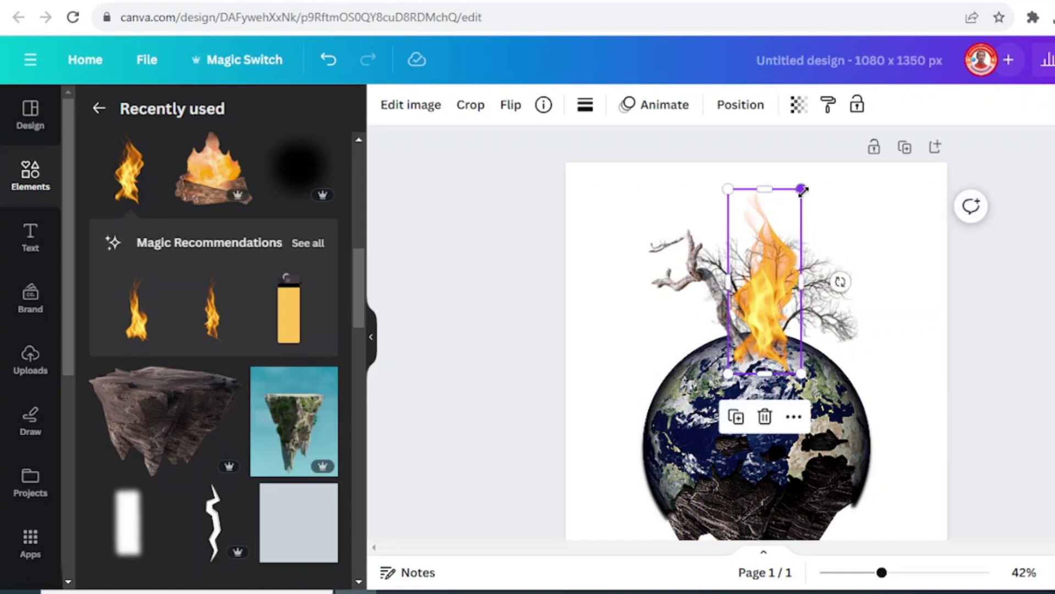
left_click_drag(802, 189, 776, 251)
left_click_drag(764, 326, 768, 316)
Duplicate the flame, tilt the copy slightly left, shrink it and place it on the left side of the first flame.
left_click(732, 205)
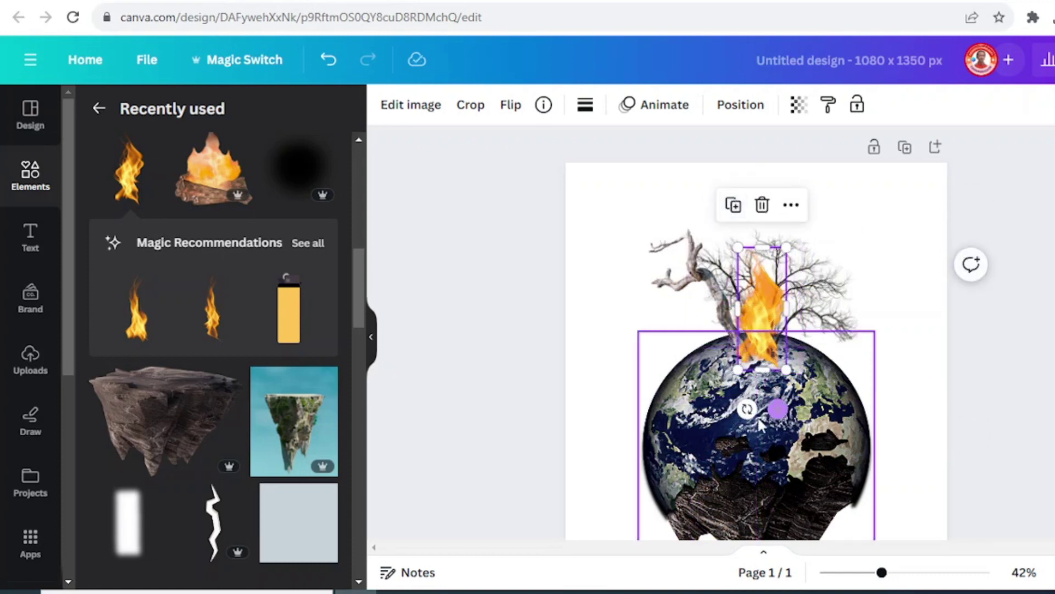
left_click_drag(748, 408, 789, 403)
left_click_drag(763, 347, 730, 340)
left_click_drag(690, 245, 710, 275)
Duplicate the smaller flame, flip the copy horizontally and place it on the right side of the first flame.
left_click(707, 236)
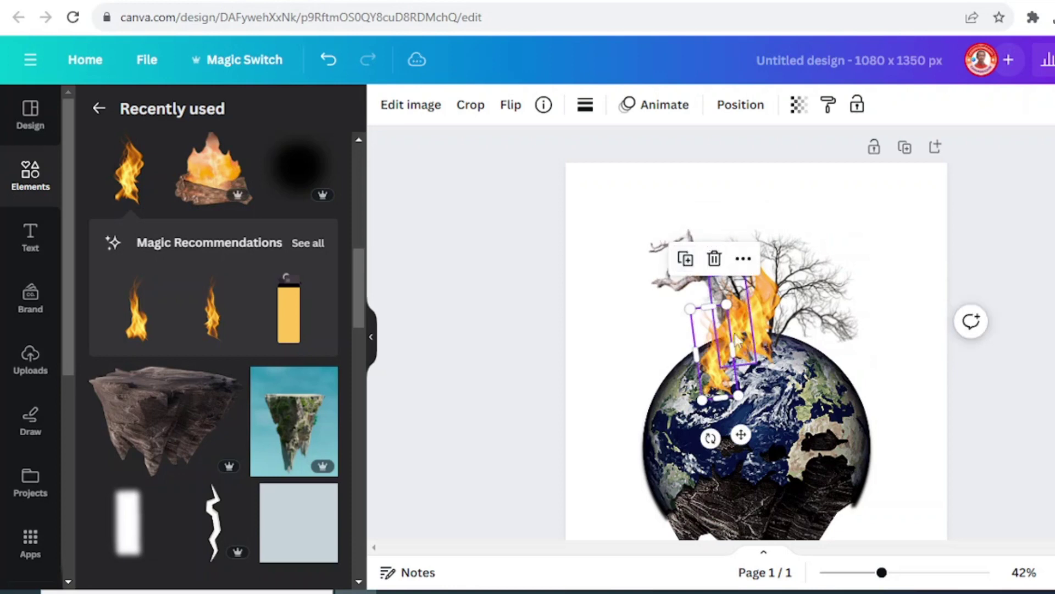
left_click(510, 106)
left_click(551, 150)
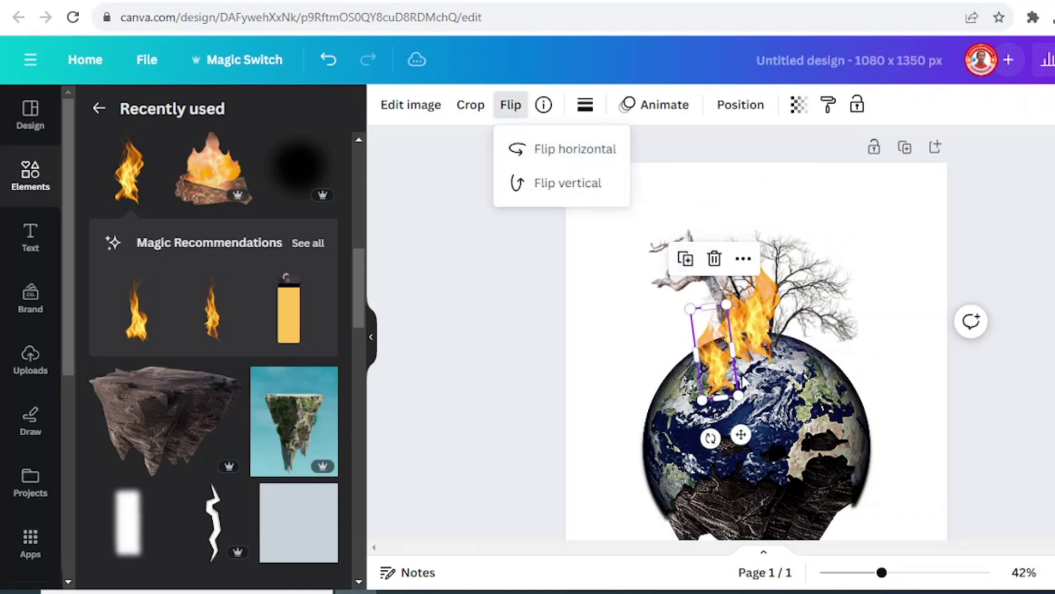
left_click_drag(741, 434, 741, 396)
left_click_drag(773, 346, 776, 332)
left_click(956, 353)
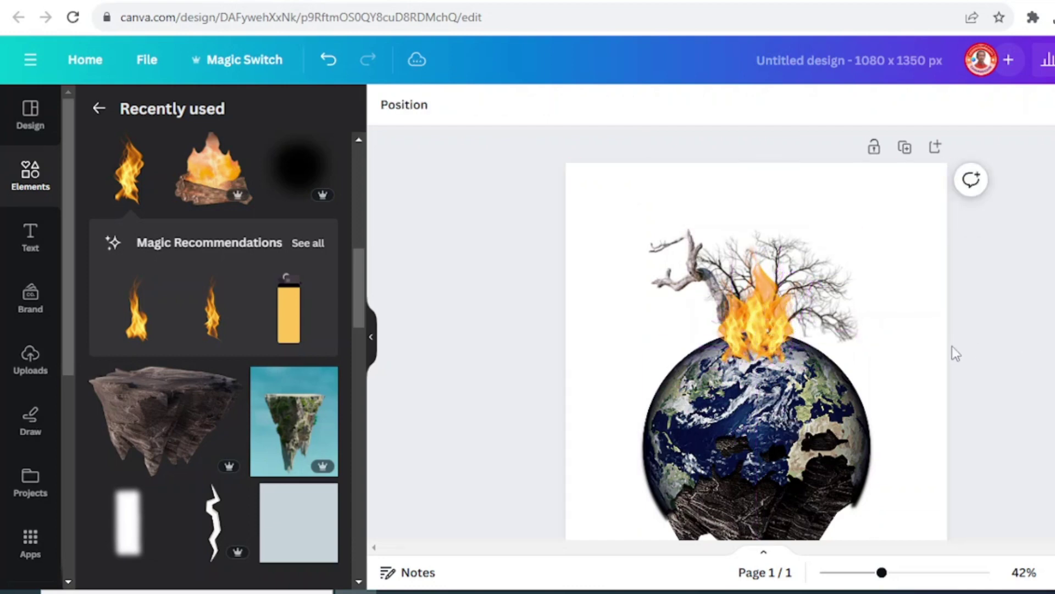
scroll(880, 434, "down", 3)
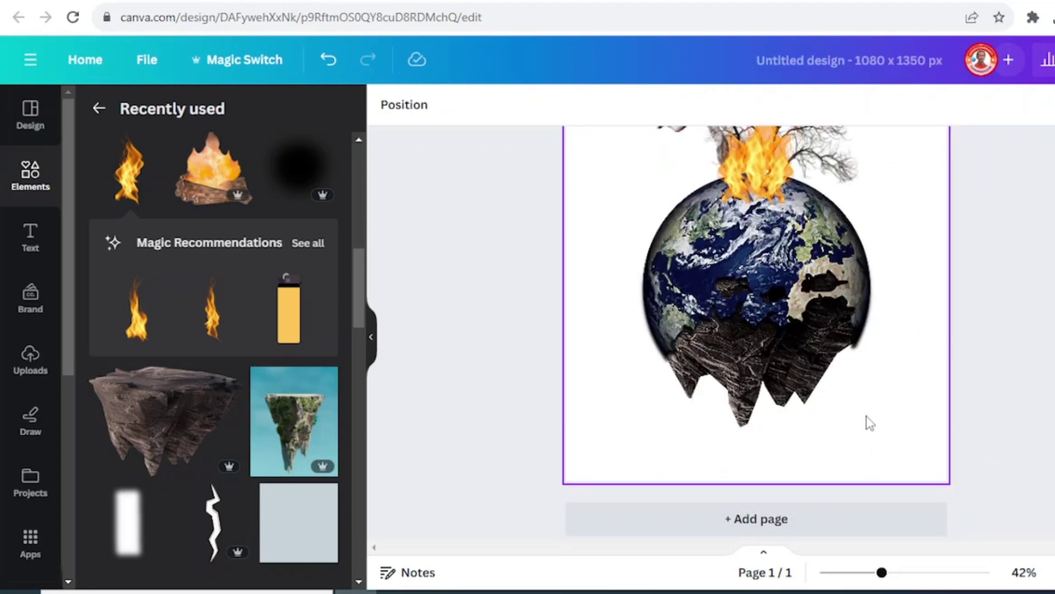
left_click(861, 572)
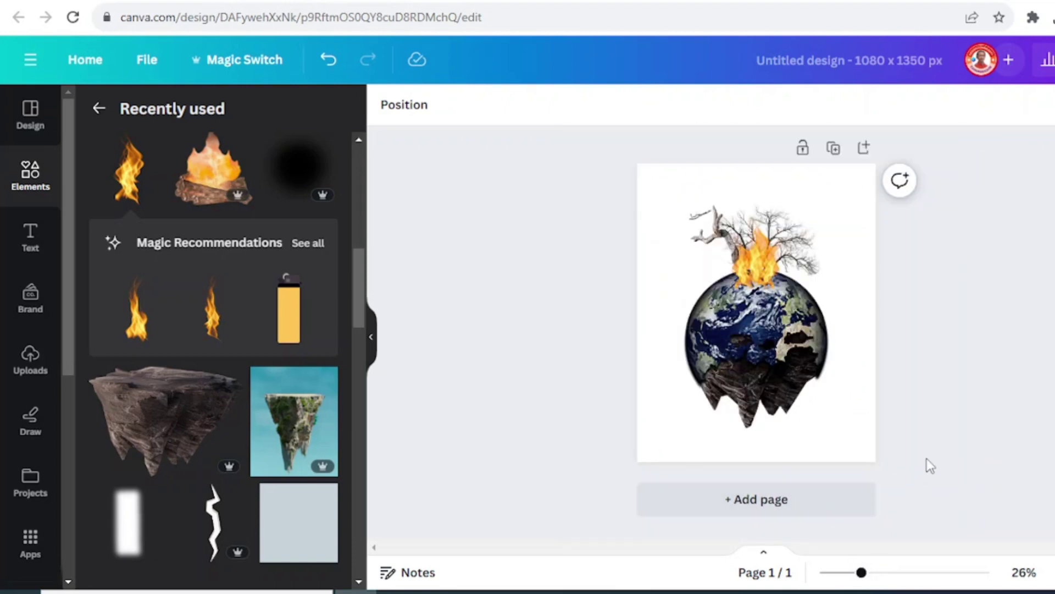
Select the globe, trees and flames together and move them slightly up the page.
left_click_drag(933, 453, 642, 189)
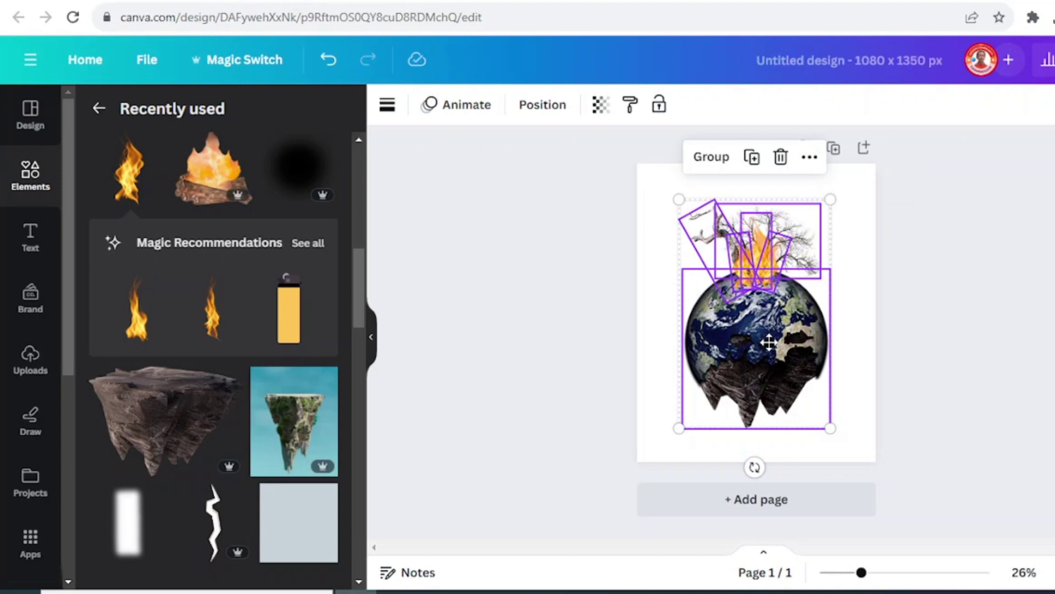
left_click_drag(769, 343, 771, 337)
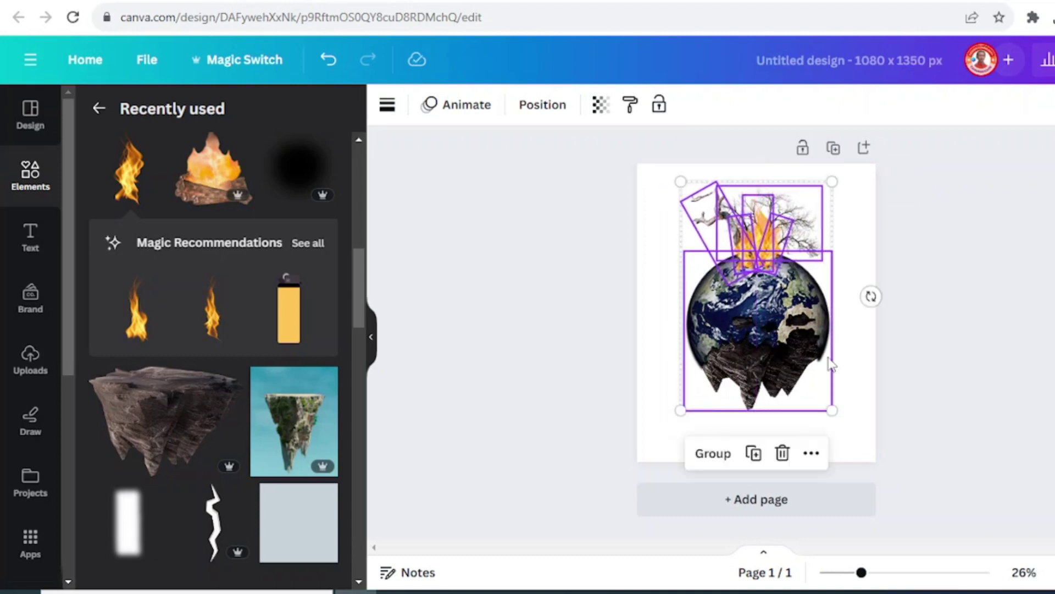
left_click(983, 415)
Add the "Dirt and Stones" photo, enlarge it to the page width and lower it to form a ground strip along the page bottom.
scroll(254, 328, "up", 4)
scroll(266, 330, "up", 5)
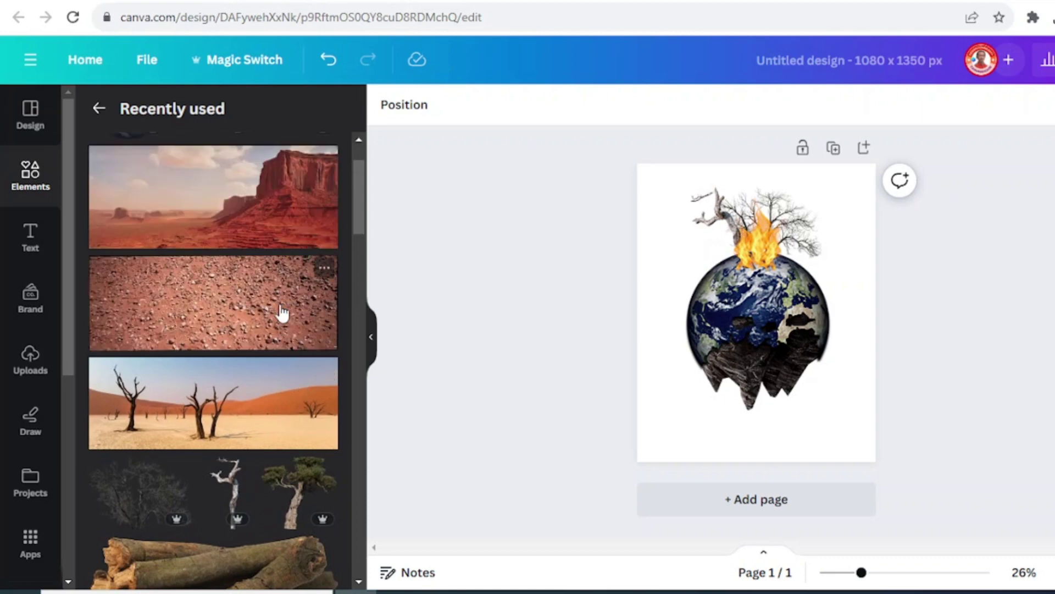
left_click(324, 272)
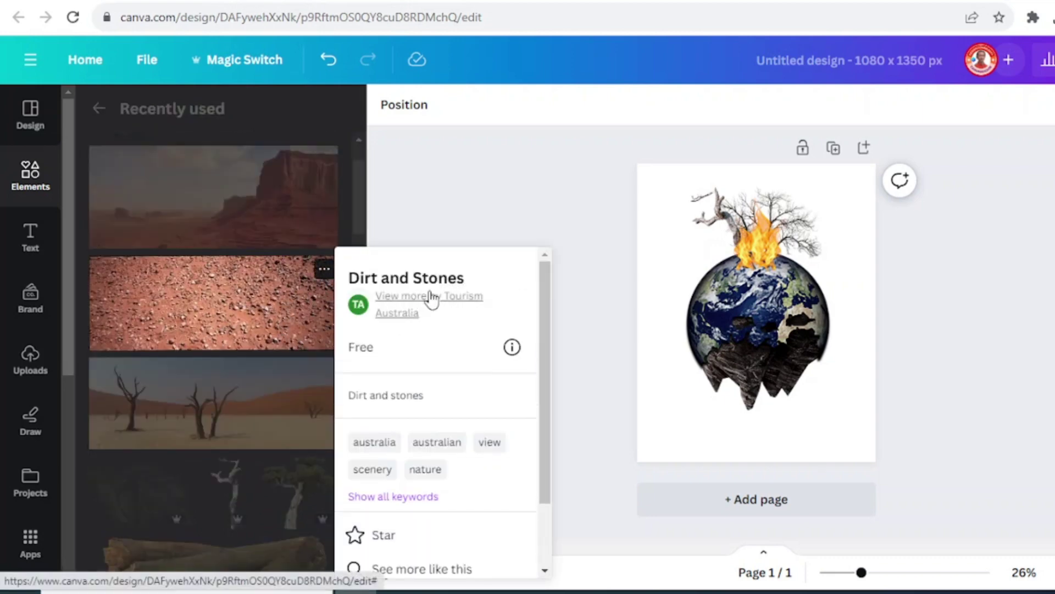
left_click(233, 330)
left_click(235, 314)
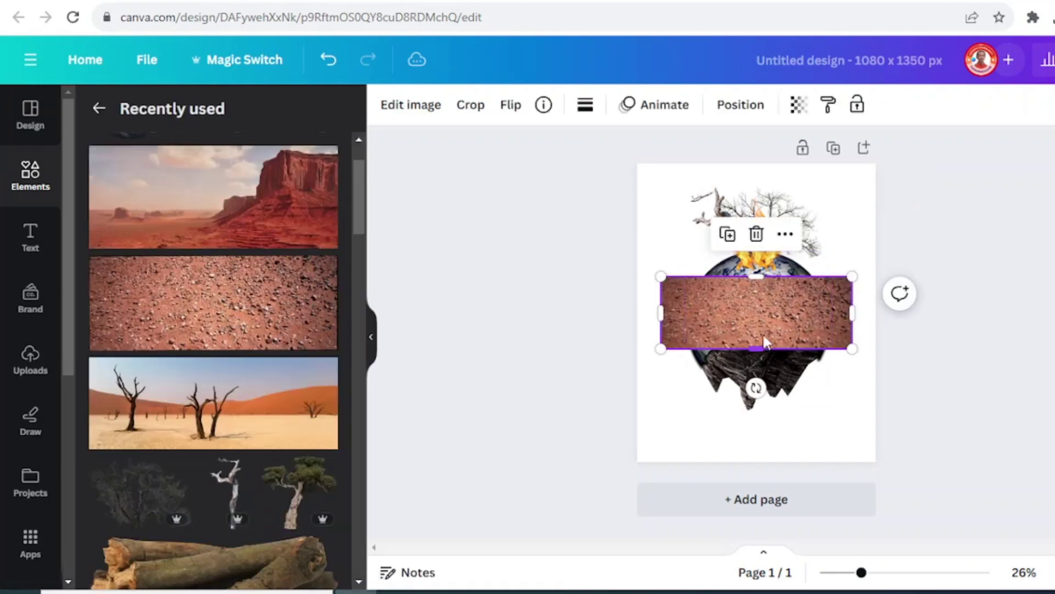
left_click_drag(756, 334, 730, 448)
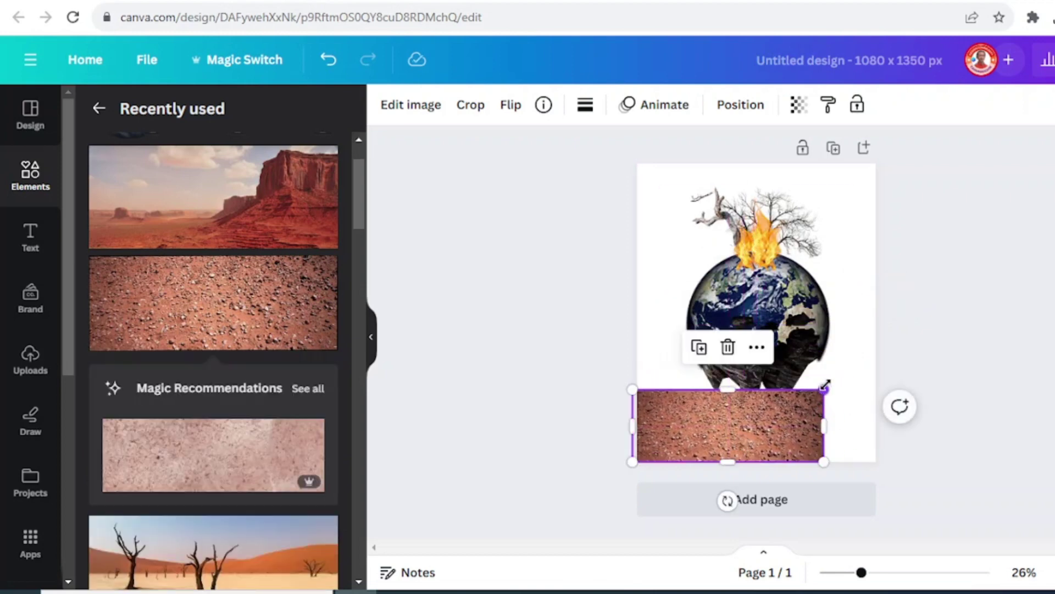
left_click_drag(825, 385, 876, 365)
left_click_drag(843, 396, 843, 439)
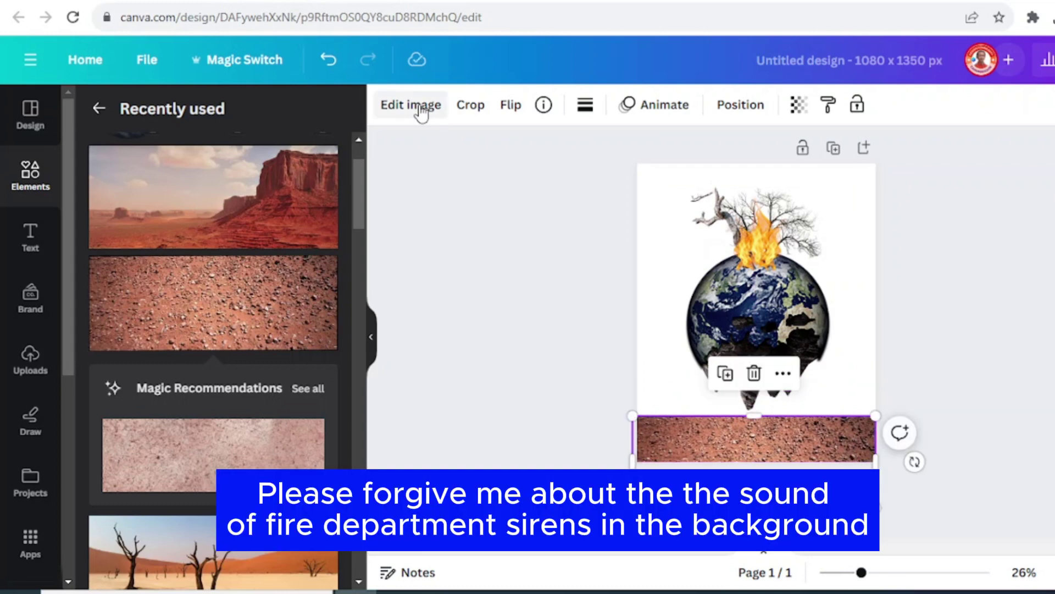
left_click(1012, 378)
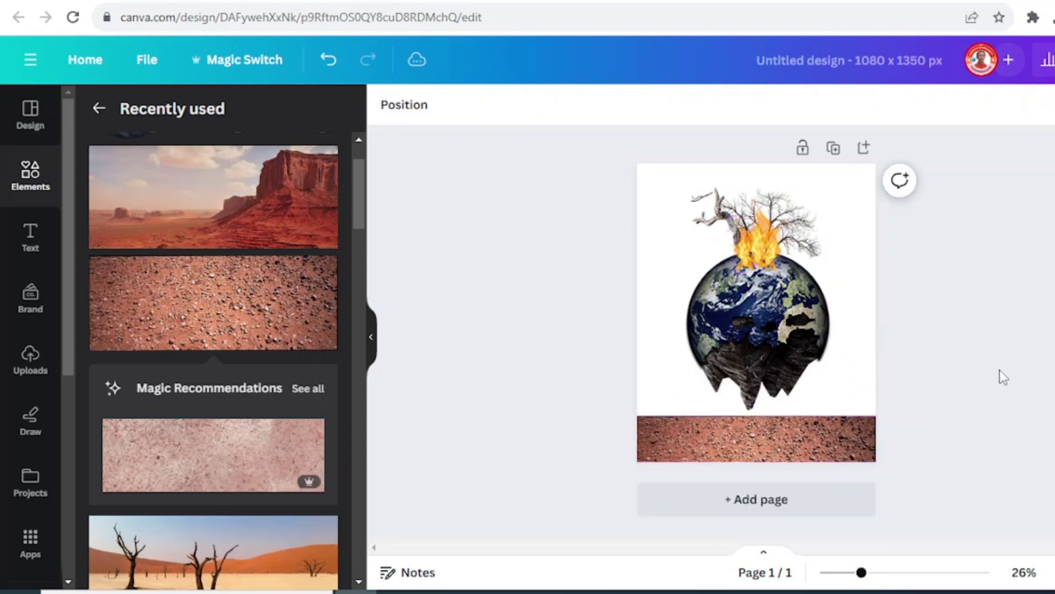
Copy the style of the rock in the globe group and apply it to the ground photo.
left_click(757, 405)
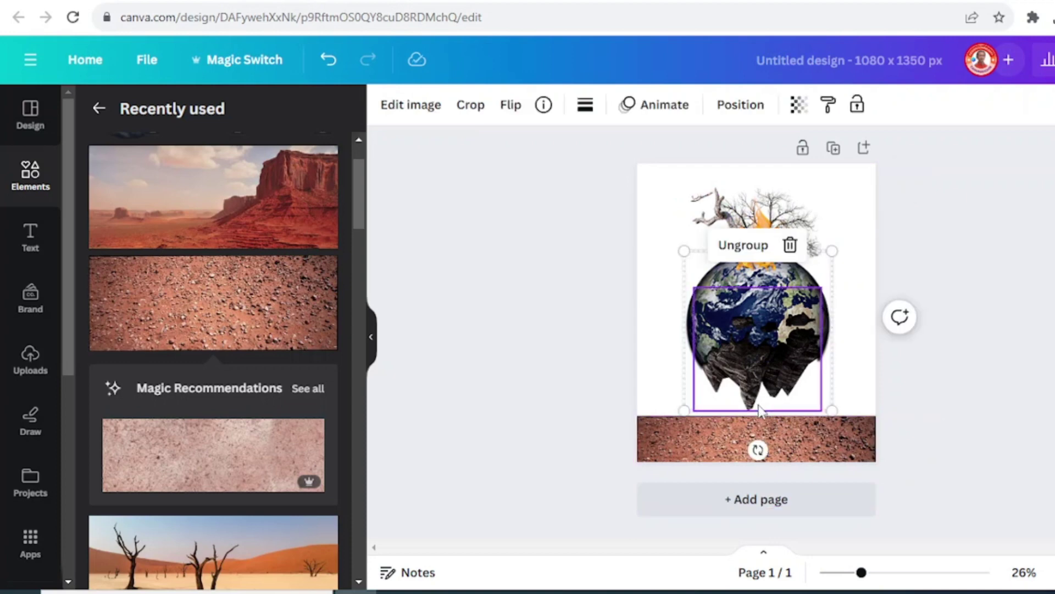
left_click(828, 105)
left_click(806, 458)
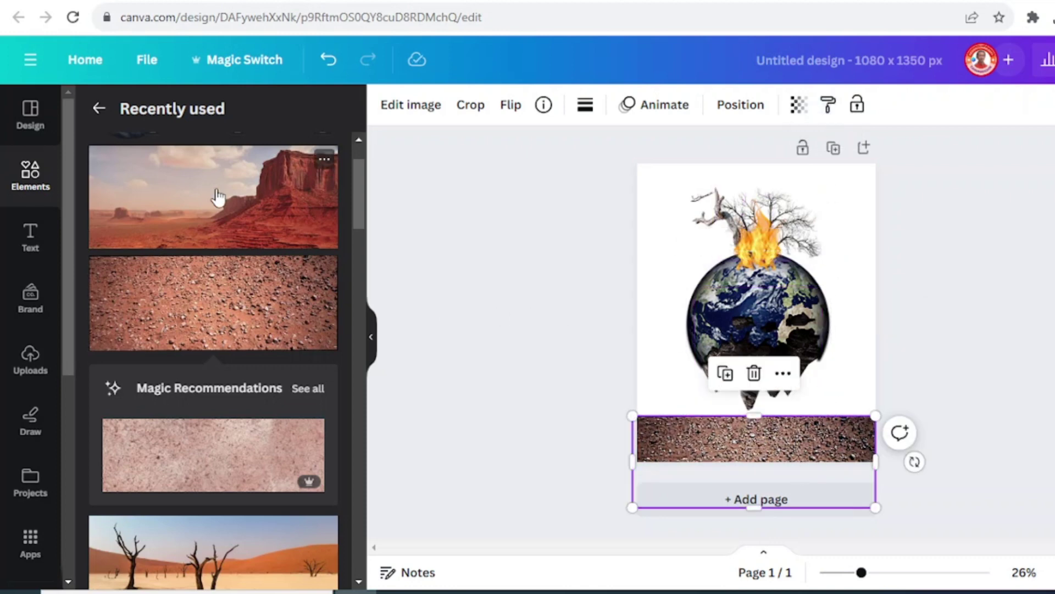
Add the "Desert Landscape in Arizona" photo and enlarge it to cover the page area above the ground strip.
left_click(325, 159)
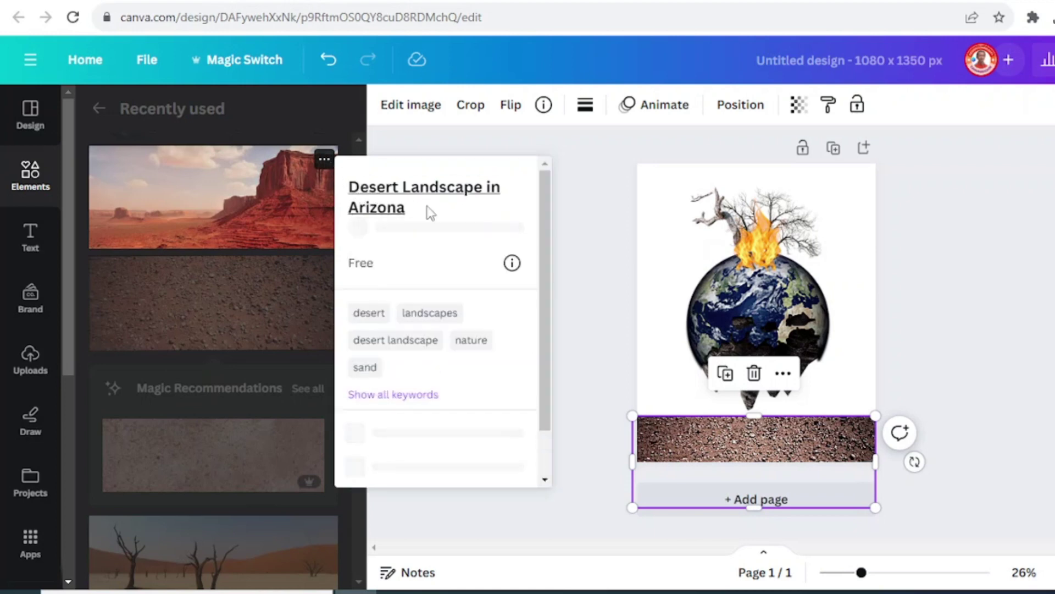
left_click(266, 203)
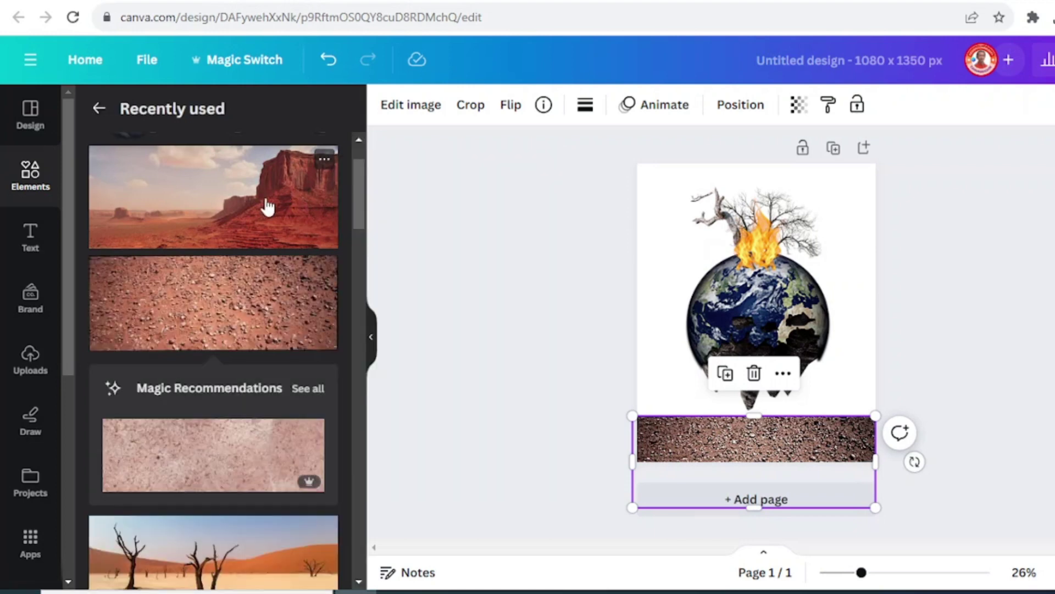
left_click(266, 205)
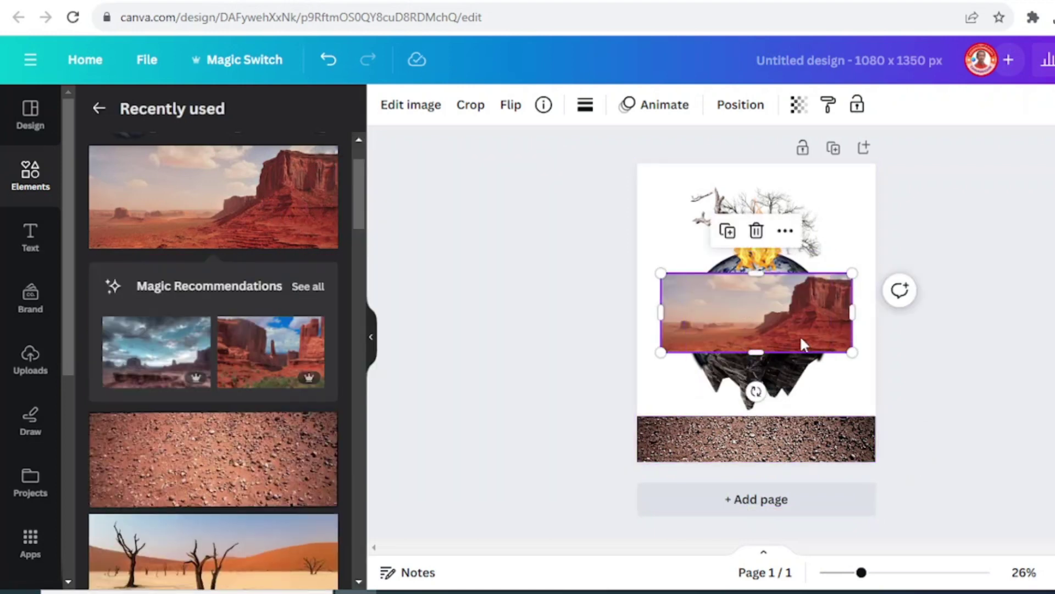
left_click_drag(865, 268, 978, 199)
left_click_drag(910, 289, 940, 339)
left_click_drag(864, 285, 874, 162)
left_click_drag(703, 291, 633, 294)
Send the desert photo to the back, behind the globe and ground, and shift it slightly left.
right_click(764, 295)
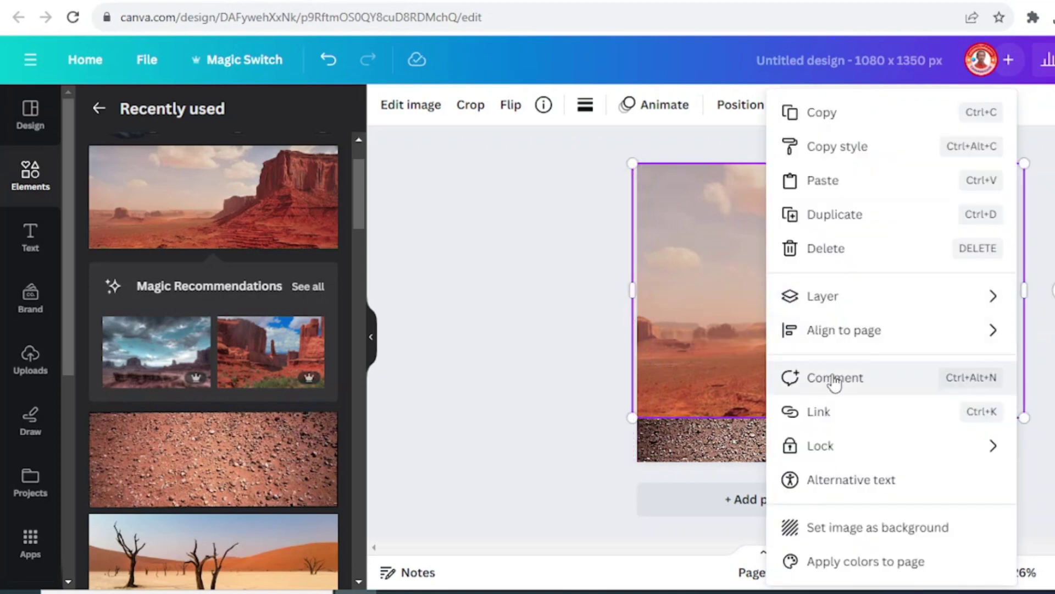
mouse_move(830, 299)
left_click(638, 397)
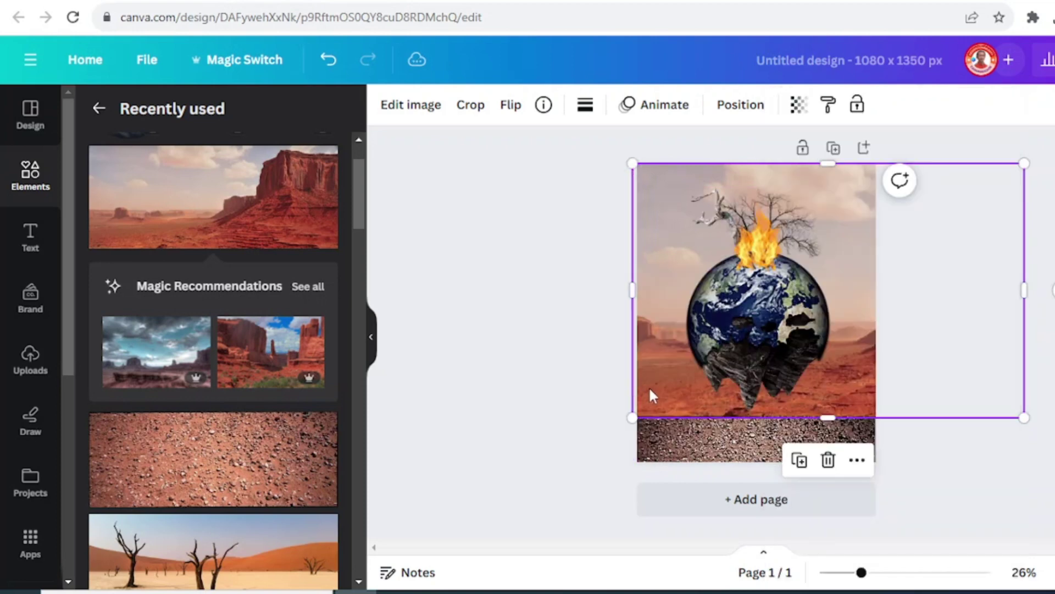
left_click(957, 468)
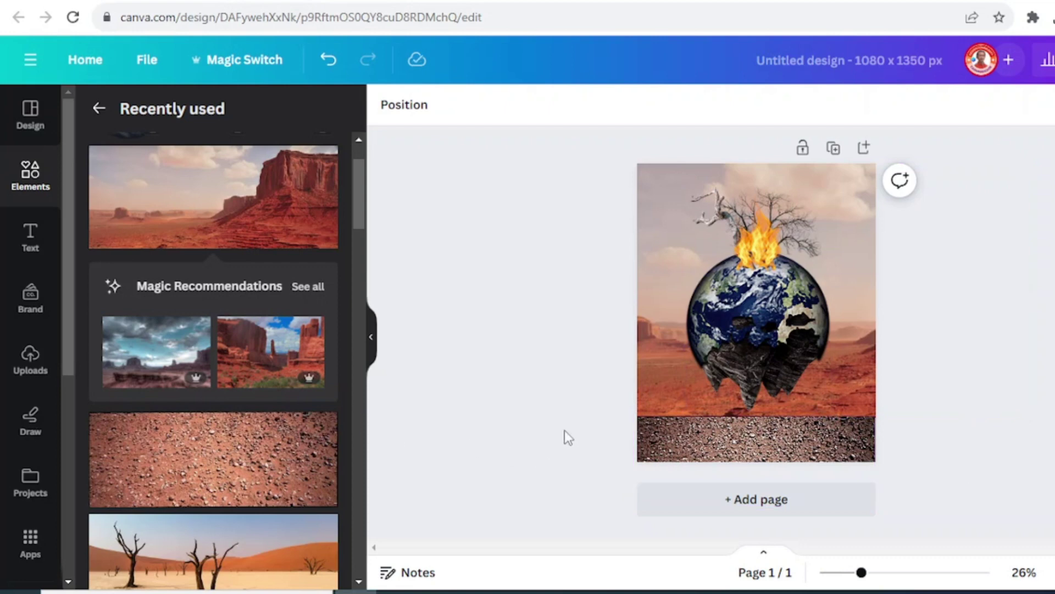
left_click_drag(661, 376, 652, 374)
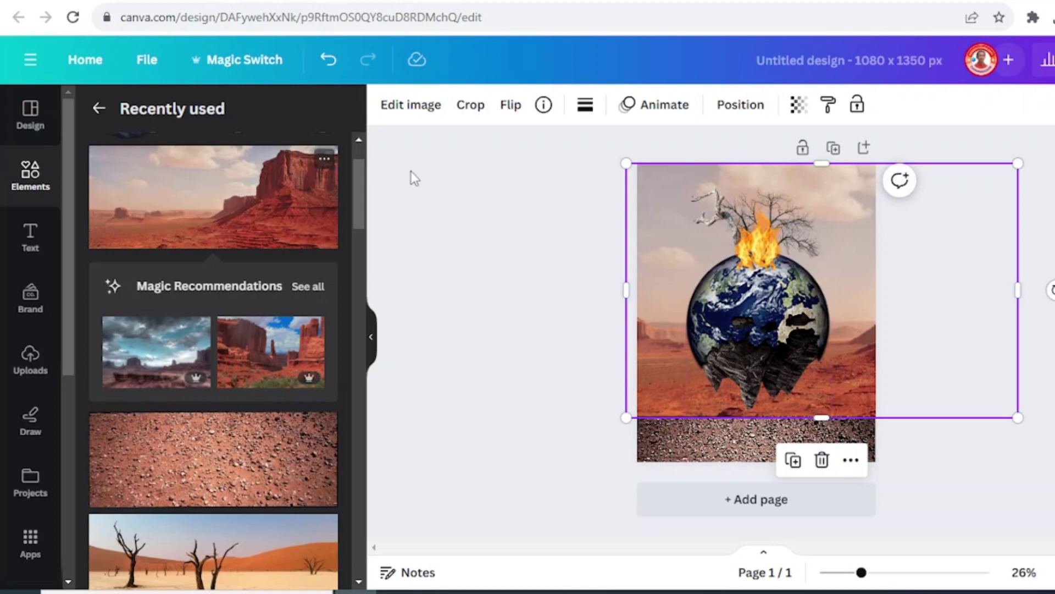
Add the black "Blurred Horizontal Line" shadow element from the recently used elements.
left_click(31, 182)
left_click(320, 210)
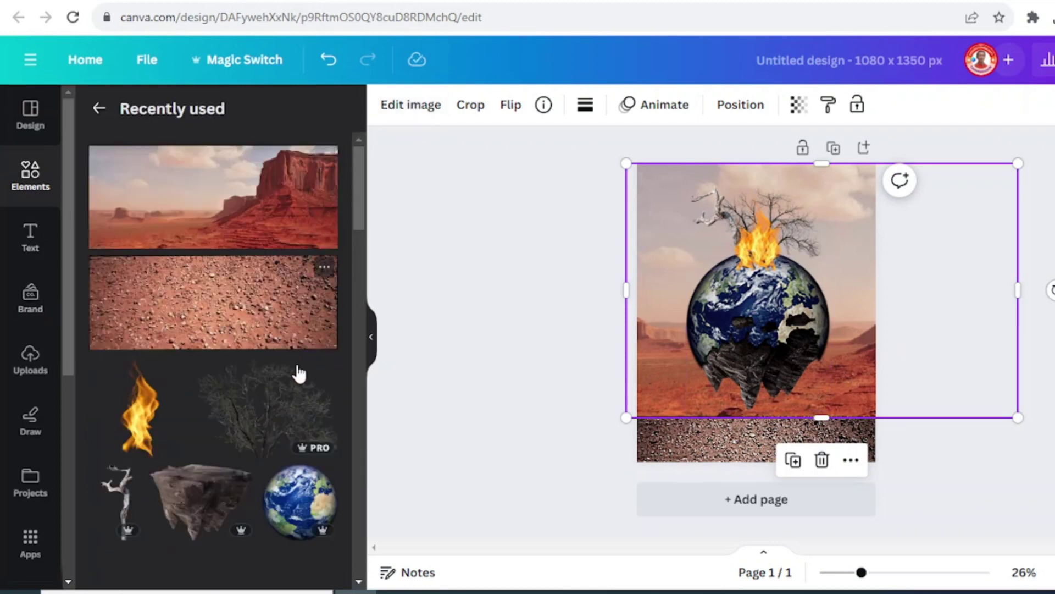
scroll(299, 374, "down", 5)
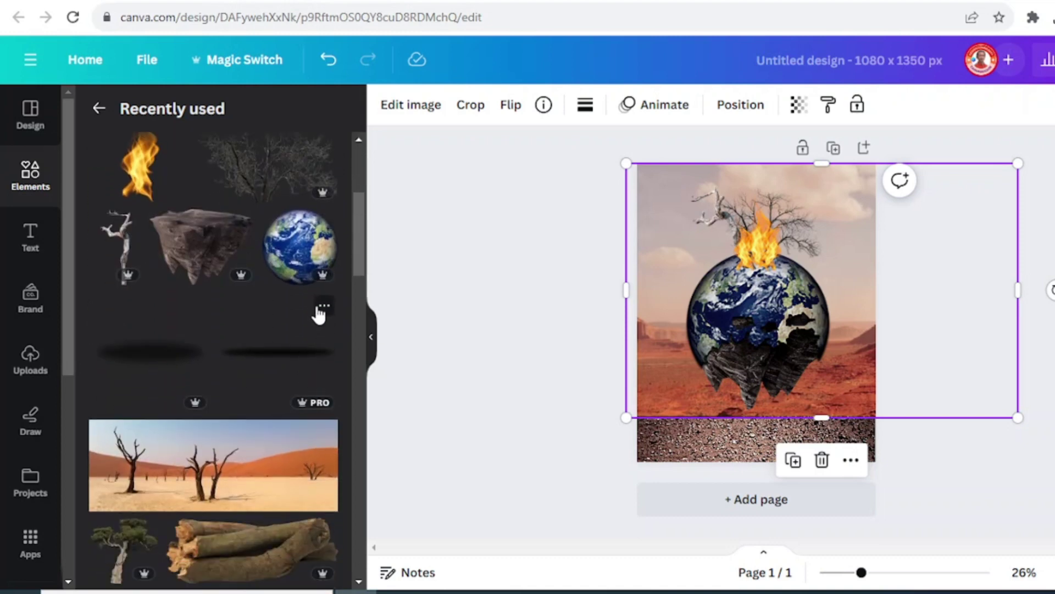
left_click(321, 307)
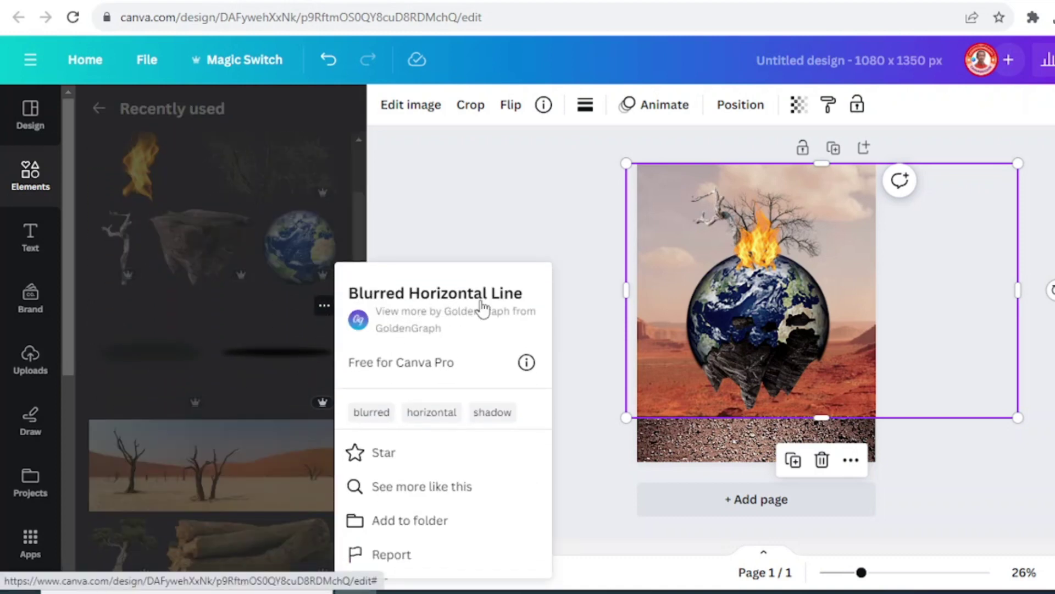
left_click(264, 358)
left_click(271, 358)
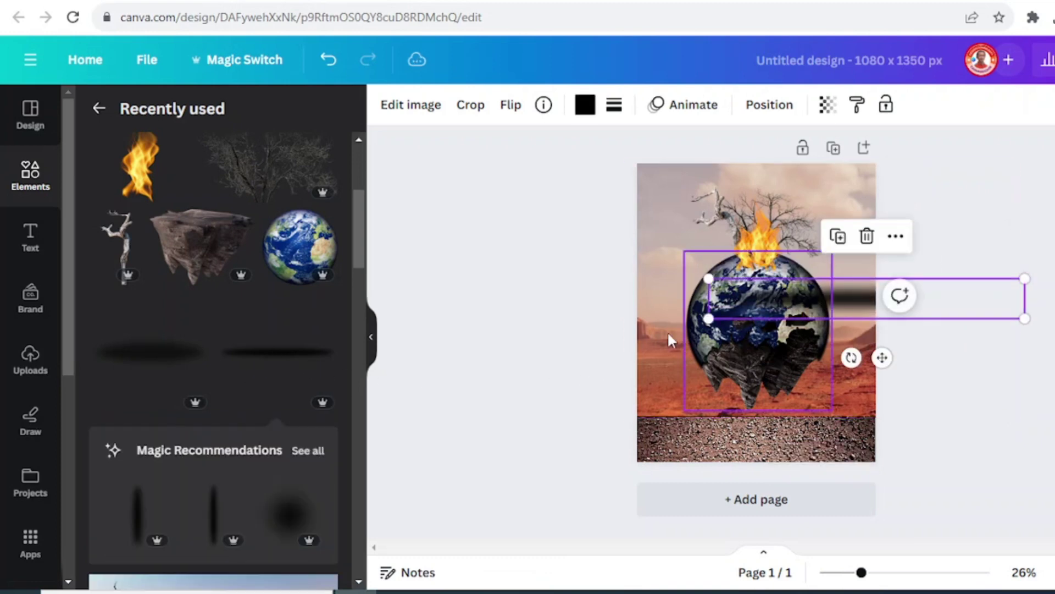
Copy the ground photo's style and apply it to the desert background photo.
left_click(696, 448)
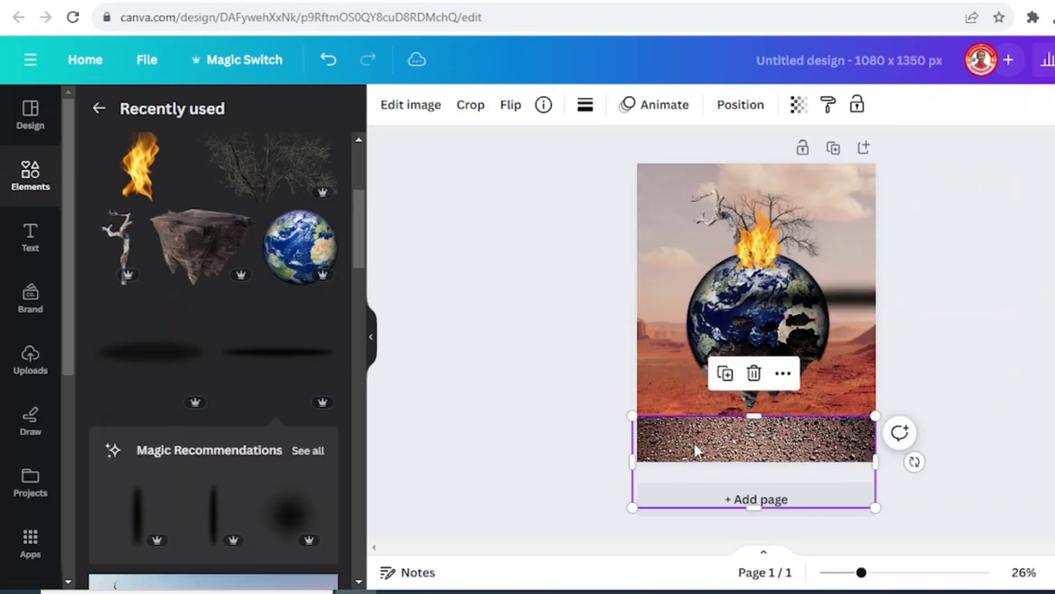
left_click(828, 104)
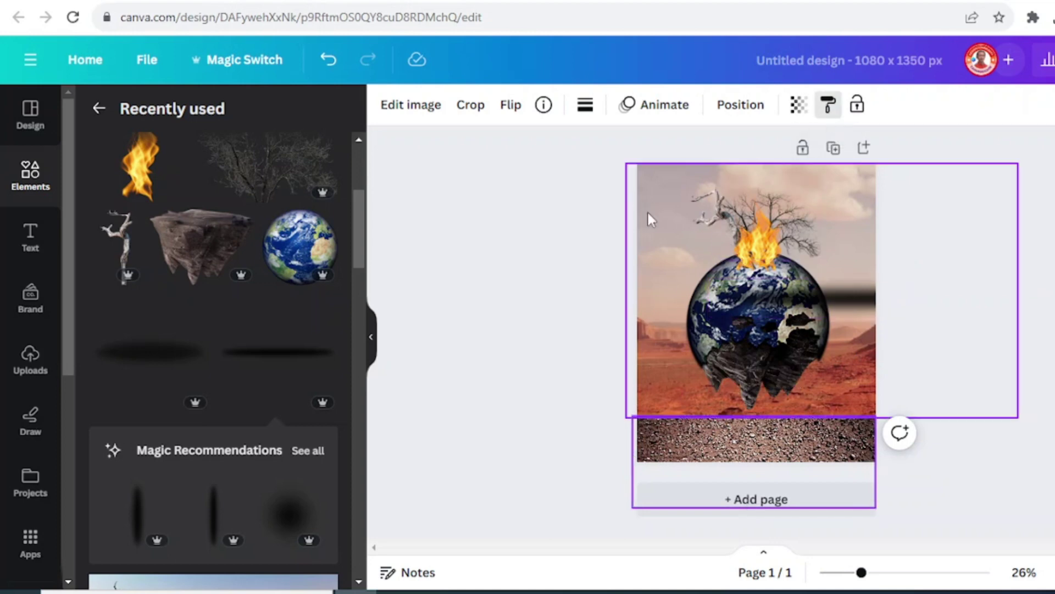
left_click(648, 214)
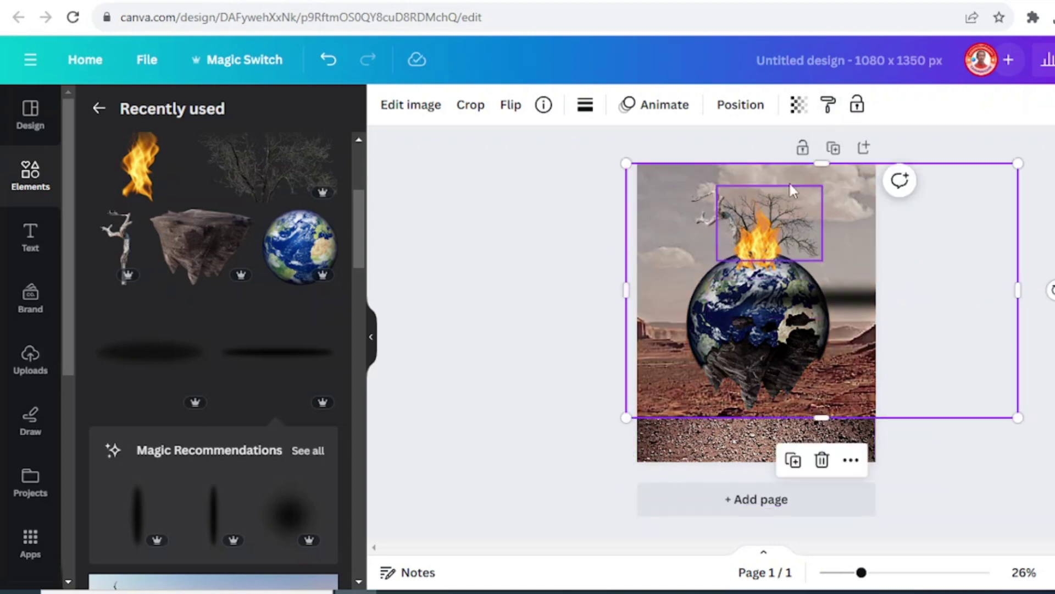
Adjust the desert photo to Blur 21 and Saturation -100, and set the ground photo's Saturation to -100 as well.
left_click(394, 114)
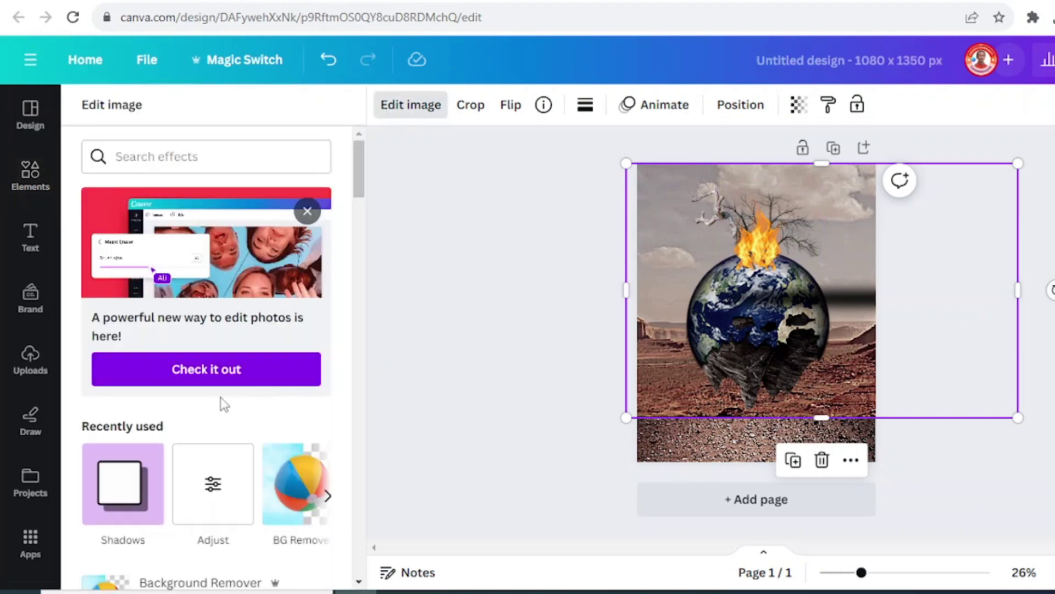
left_click(220, 482)
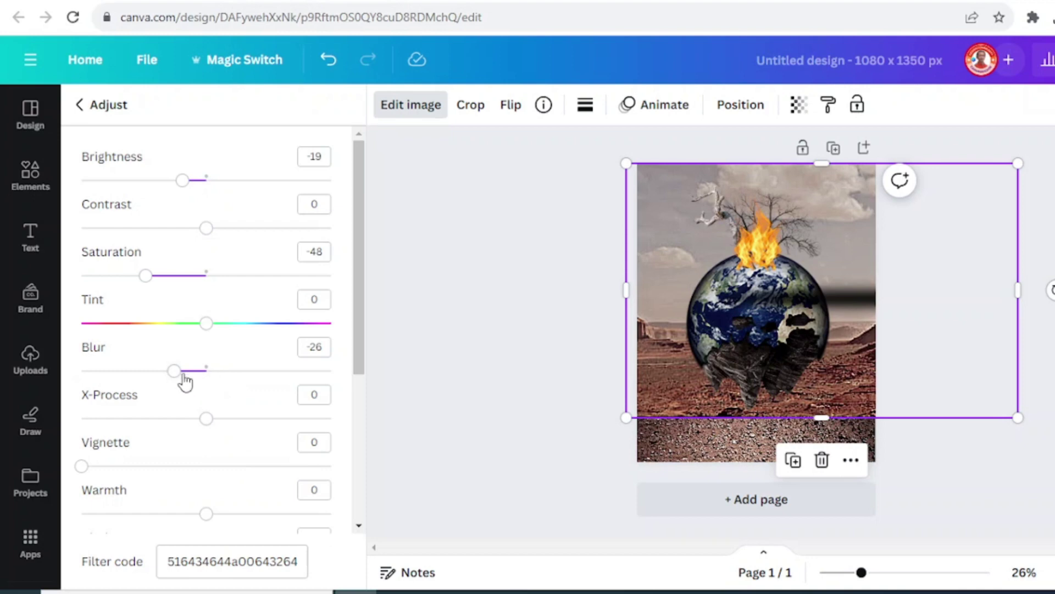
left_click_drag(175, 376, 236, 374)
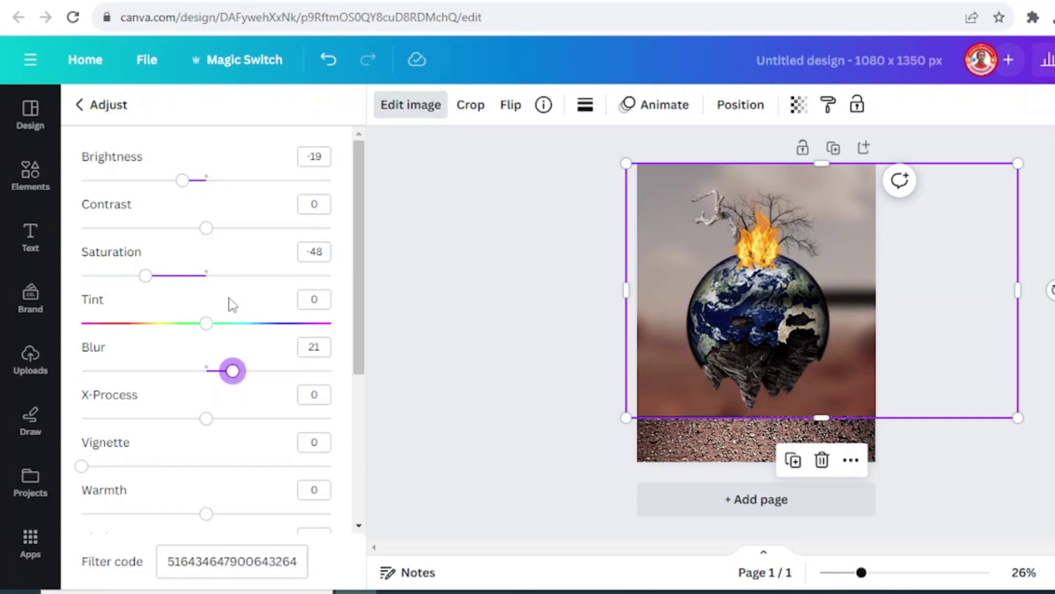
left_click_drag(146, 276, 74, 279)
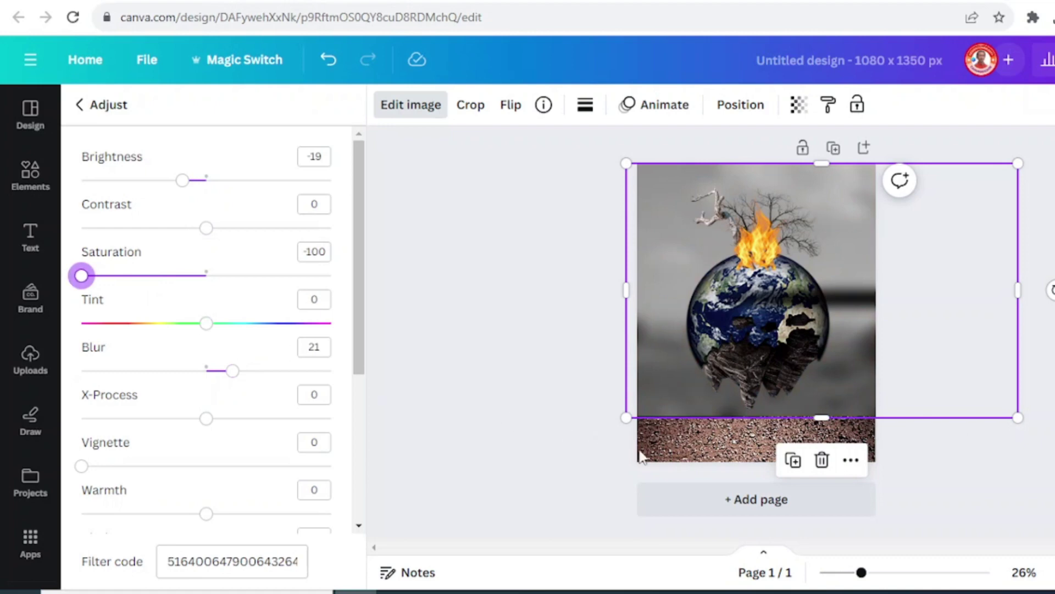
left_click(676, 461)
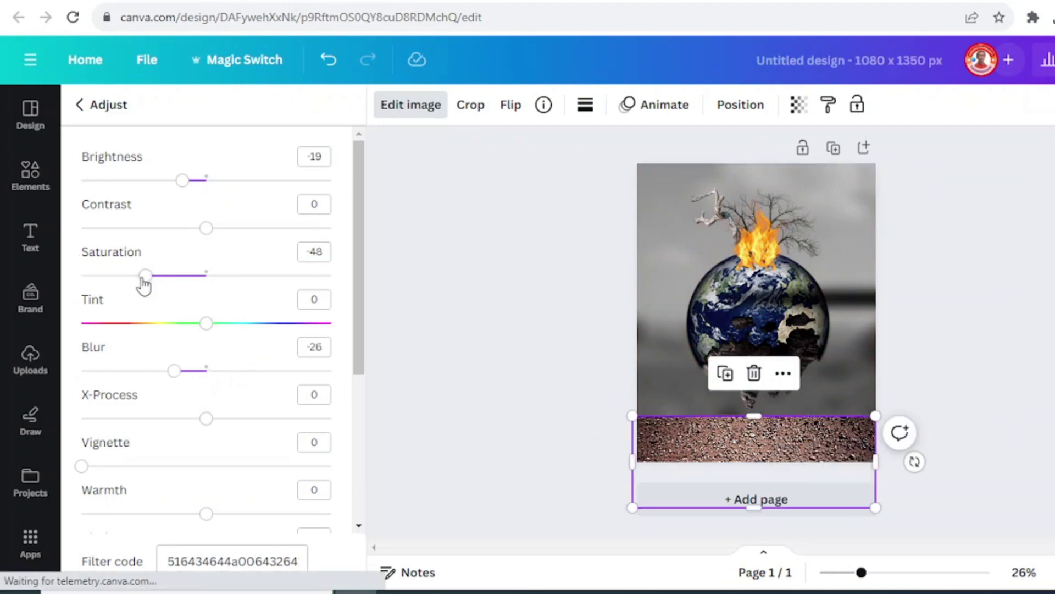
left_click_drag(144, 277, 62, 283)
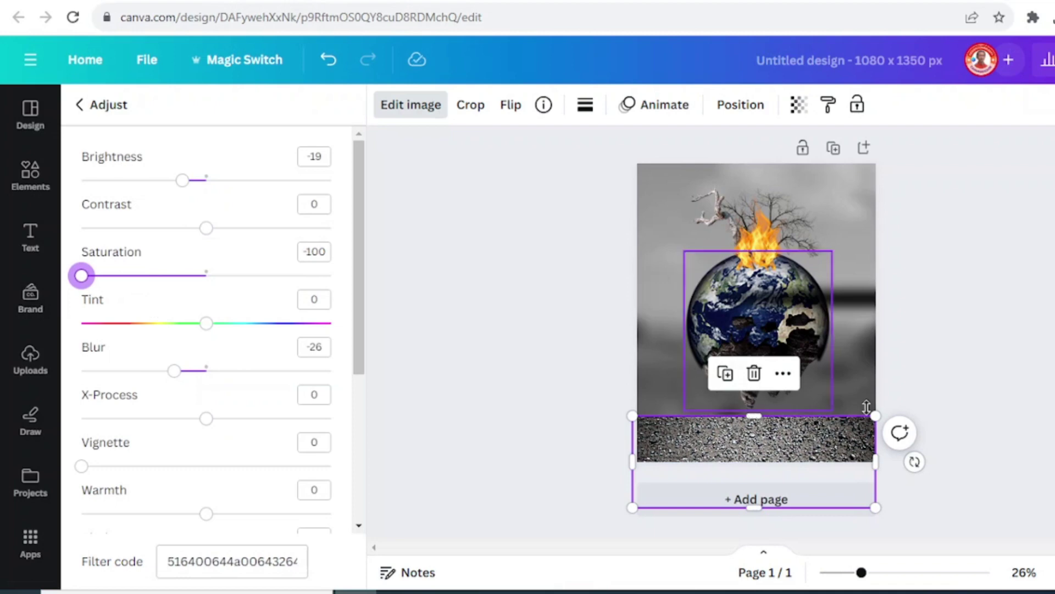
Move the blurred line onto the edge between ground and background and recolor it light mauve-grey from the desert photo's colors.
left_click(857, 302)
left_click_drag(823, 358, 742, 420)
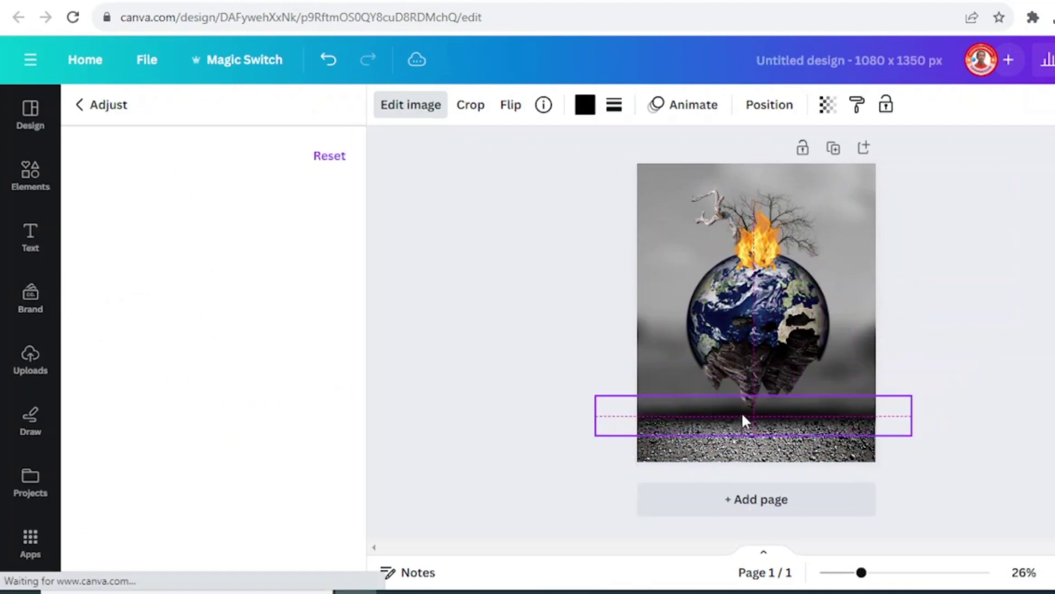
left_click(585, 104)
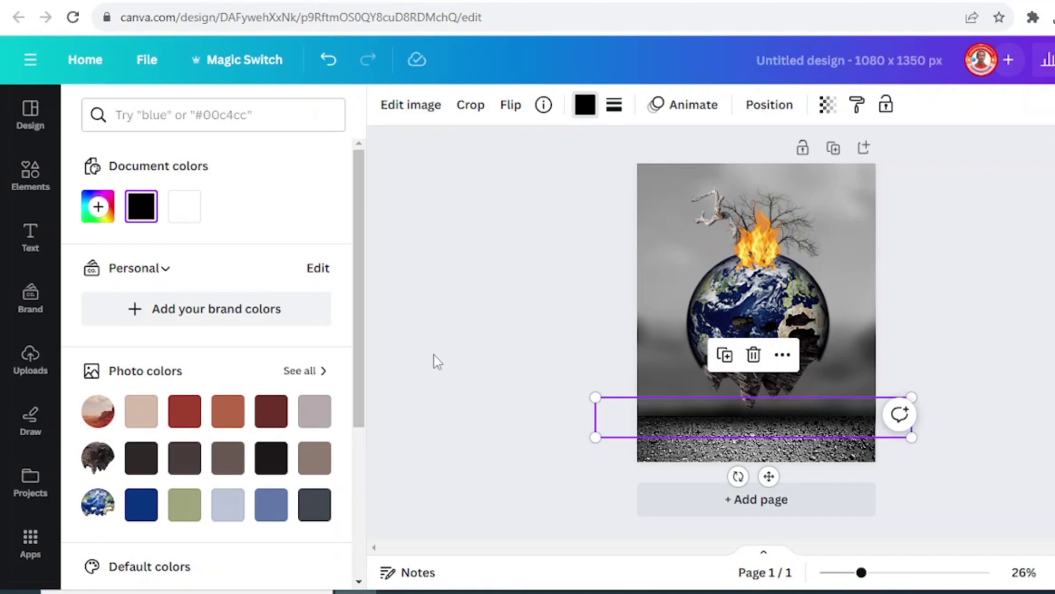
left_click(315, 413)
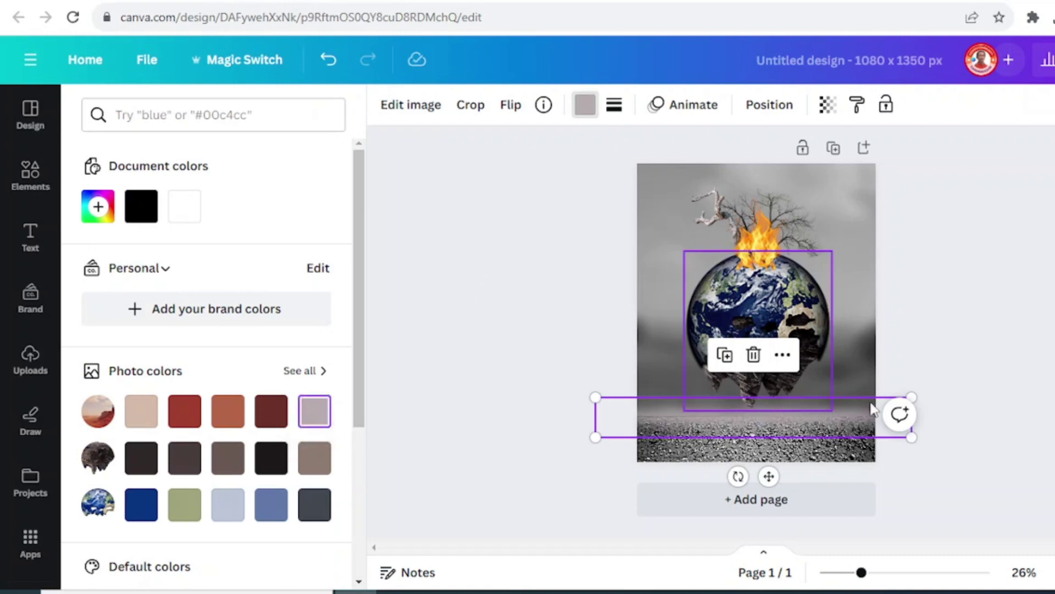
Enlarge the blurred line well beyond the page's width and overlay a slightly offset duplicate to thicken the haze.
left_click_drag(911, 438, 861, 438)
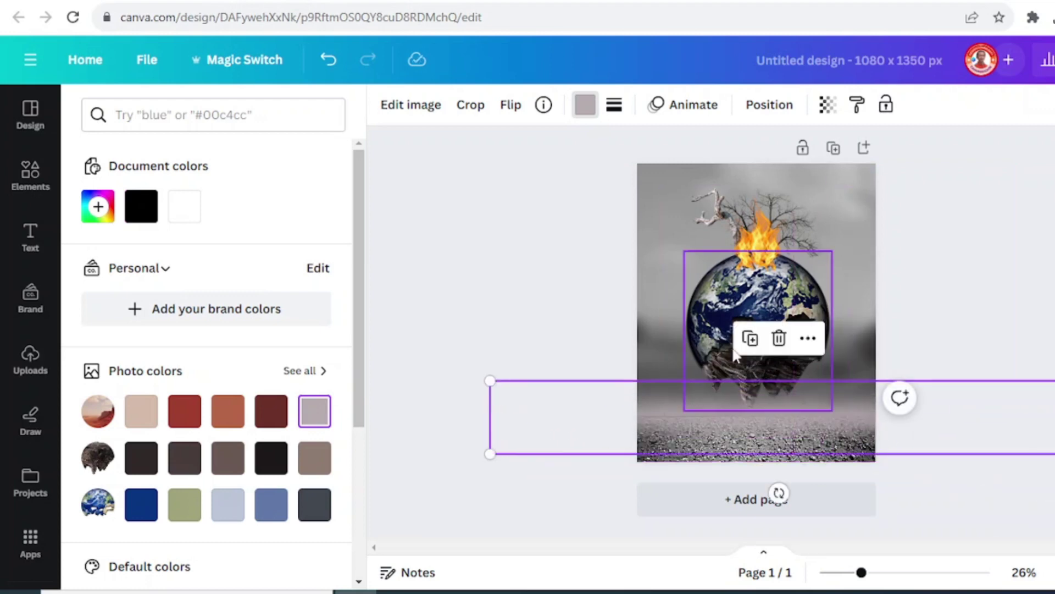
left_click(801, 420)
Reorder the layers so both blurred lines sit directly beneath the globe group and the ground photo sits beneath the lines.
left_click(769, 104)
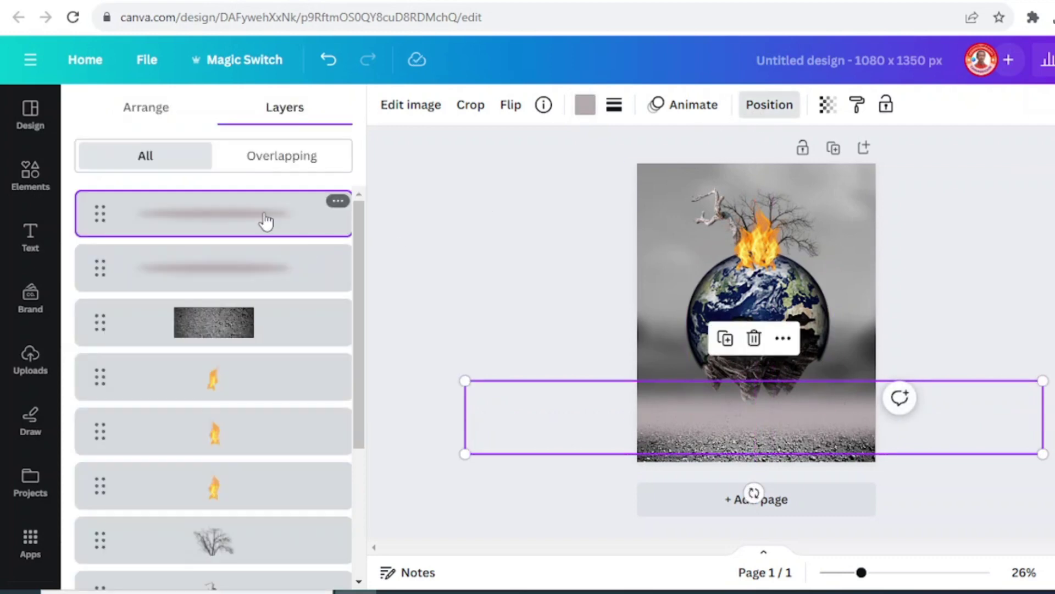
left_click(256, 272, "shift")
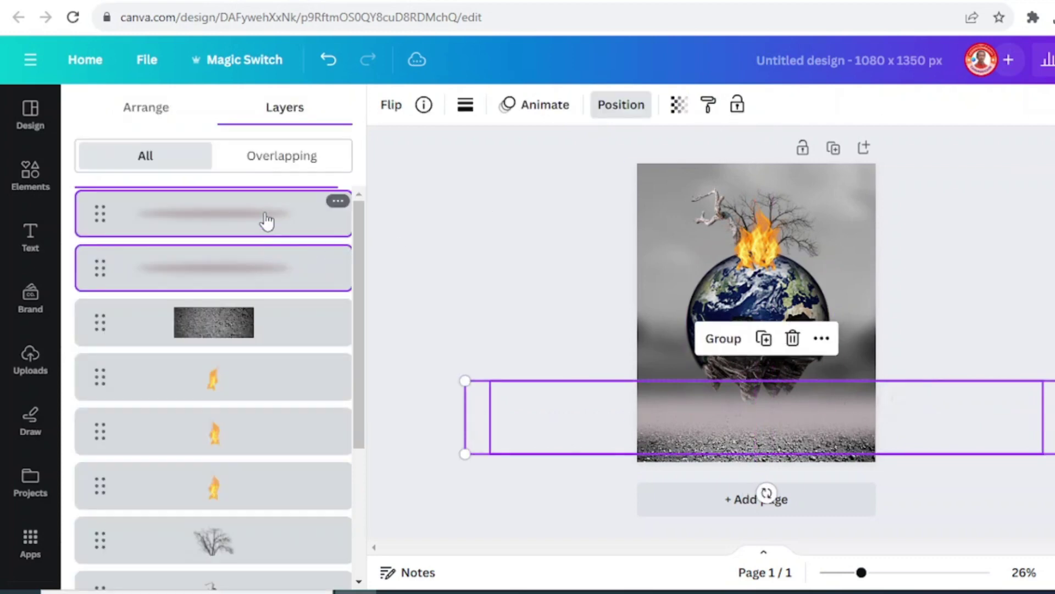
left_click_drag(267, 220, 269, 468)
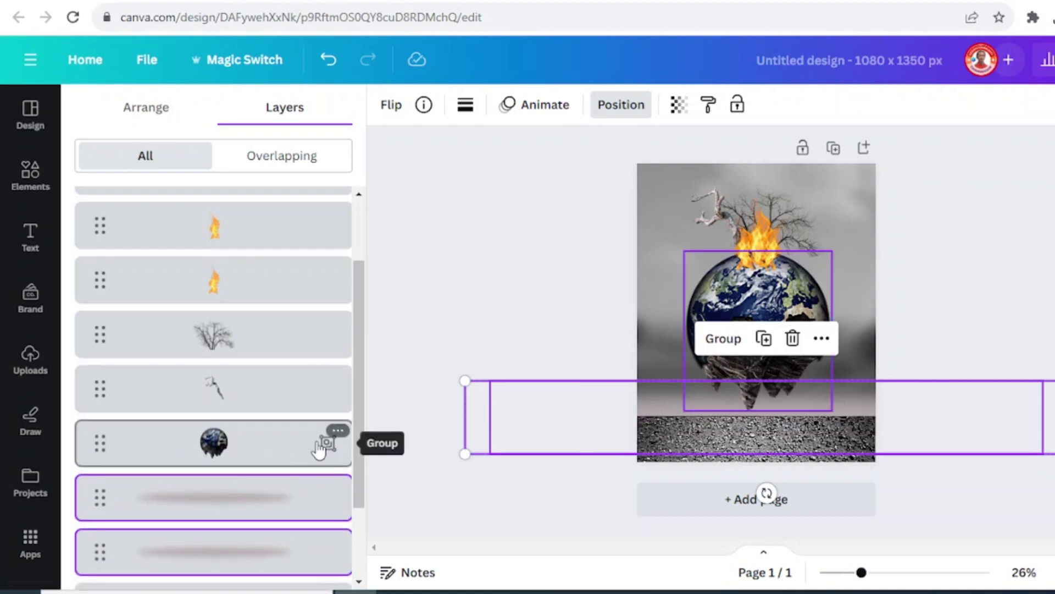
scroll(261, 435, "down", 2)
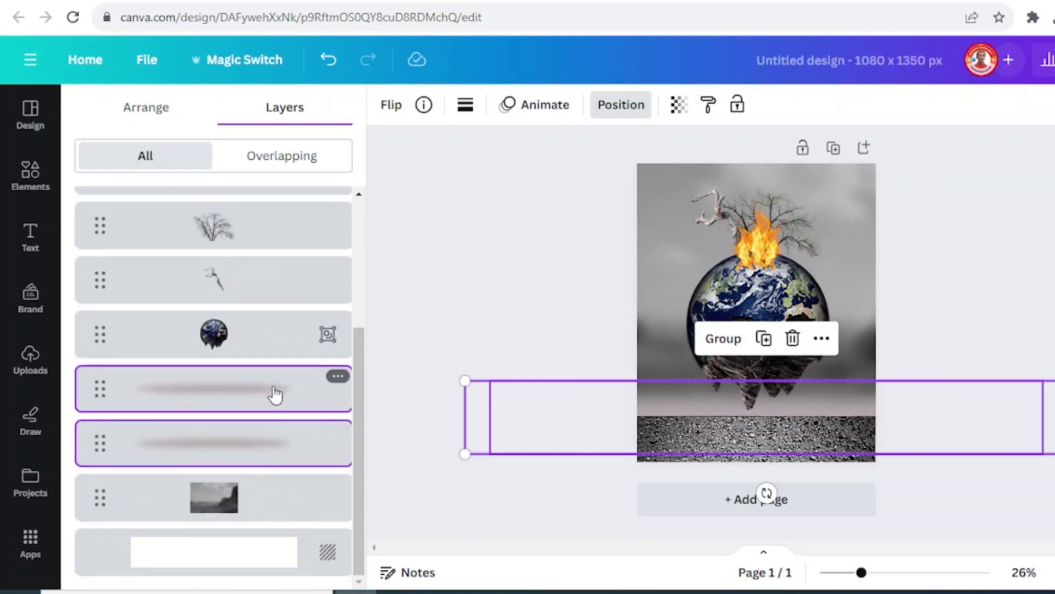
scroll(275, 393, "up", 4)
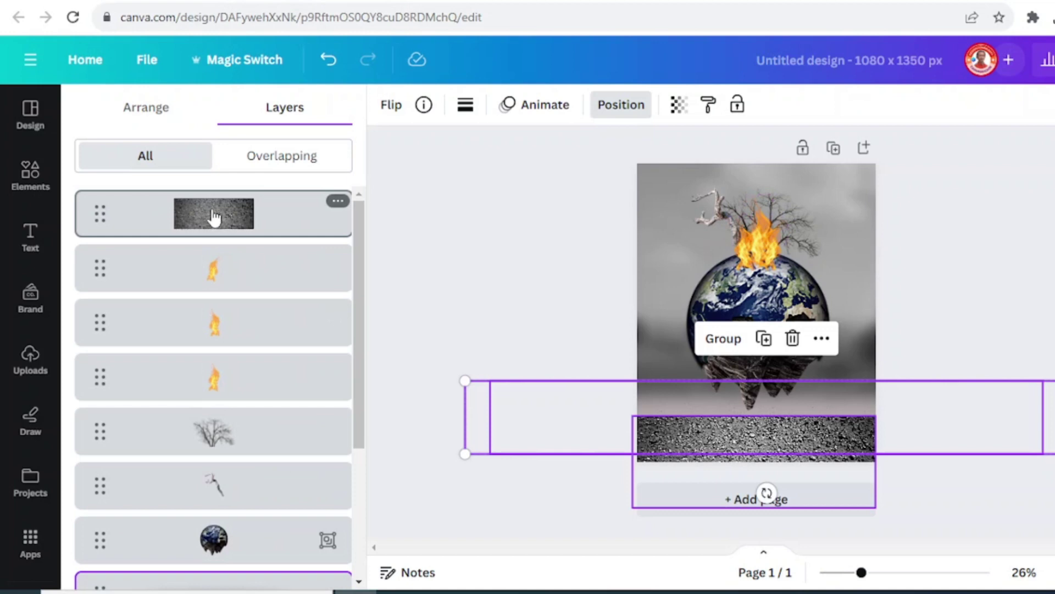
left_click_drag(214, 218, 229, 483)
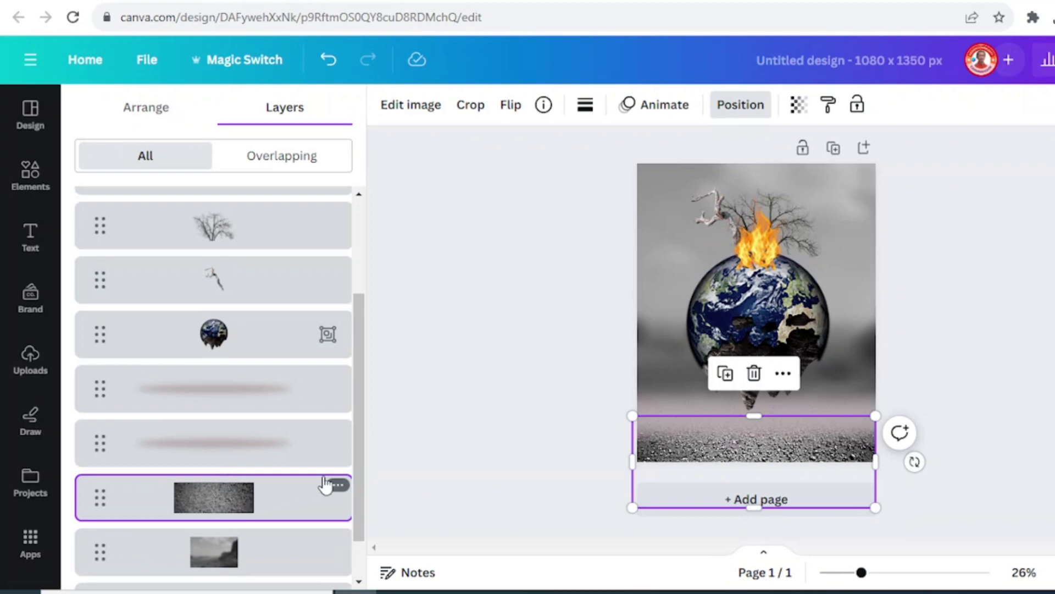
left_click(1020, 356)
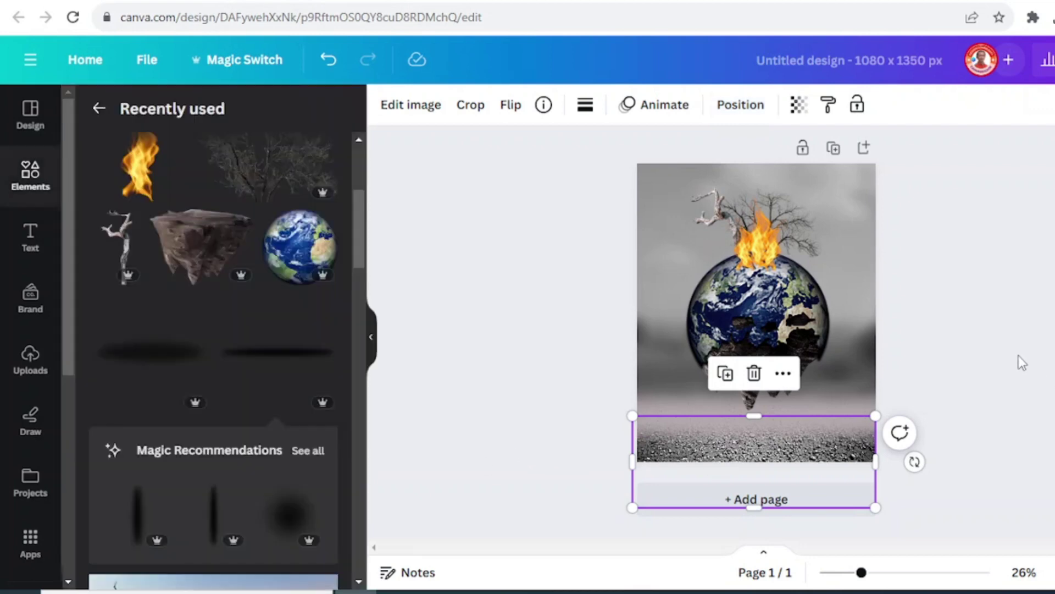
Recolor the upper blurred line dark grey #656565 by sampling the color from the ground photo.
left_click(851, 429)
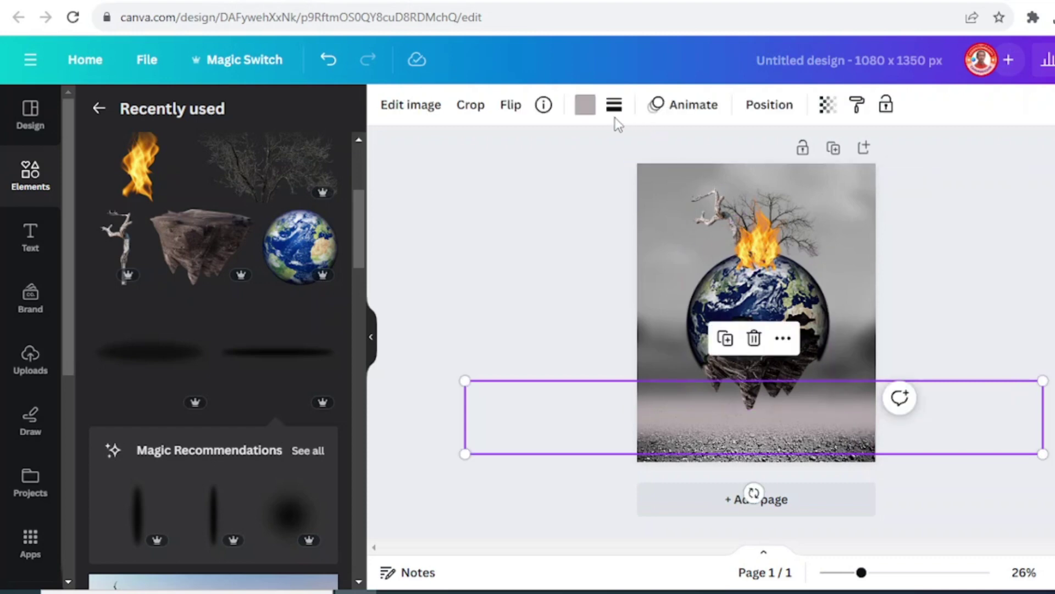
left_click(585, 107)
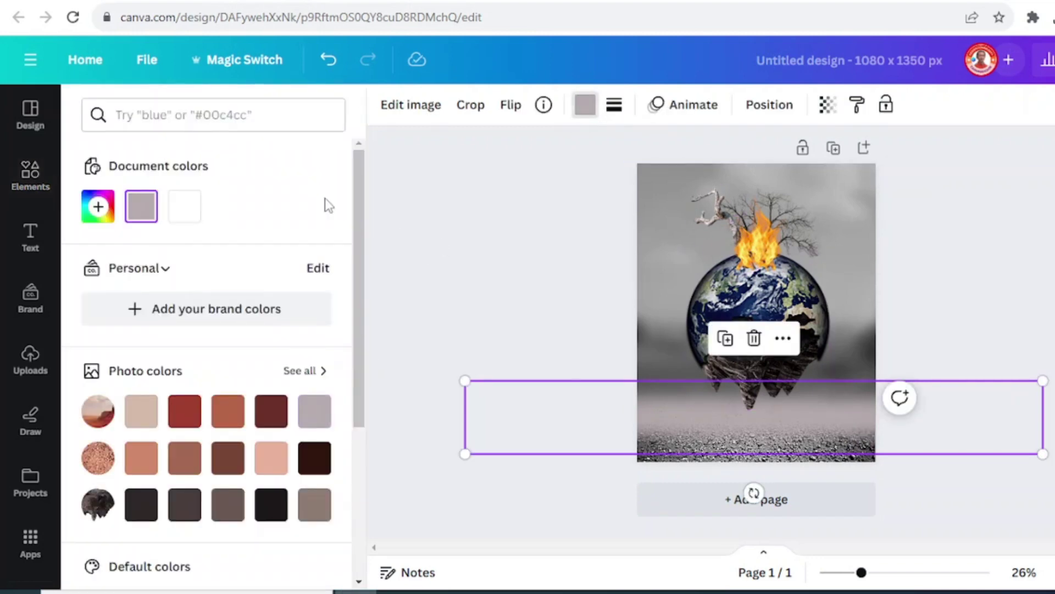
left_click(99, 220)
left_click(315, 379)
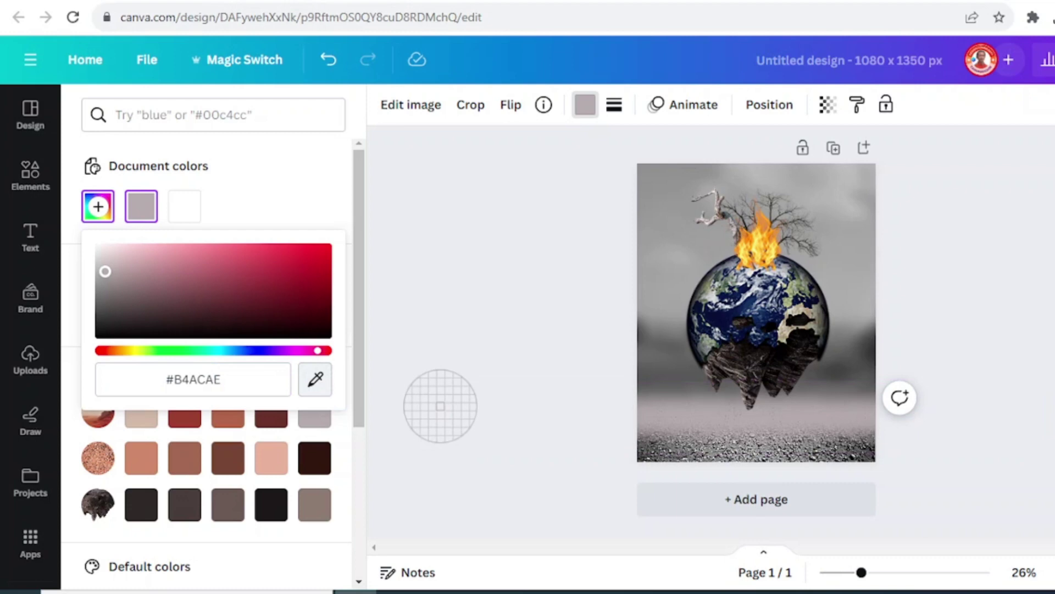
left_click(662, 454)
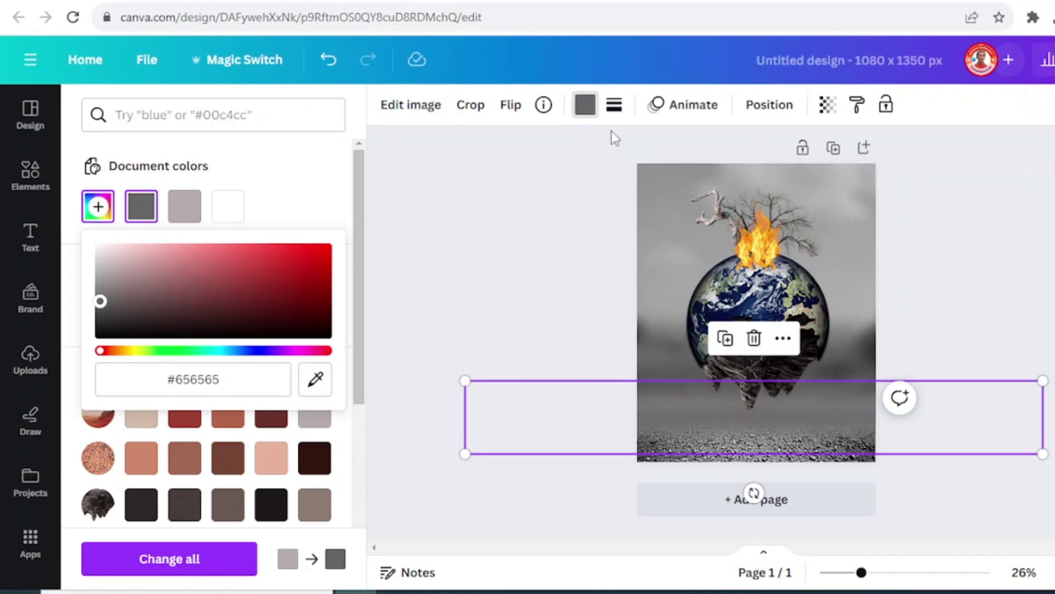
Recolor the second blurred line, still mauve-grey, with the dark grey #656565 from the document colors.
left_click(771, 108)
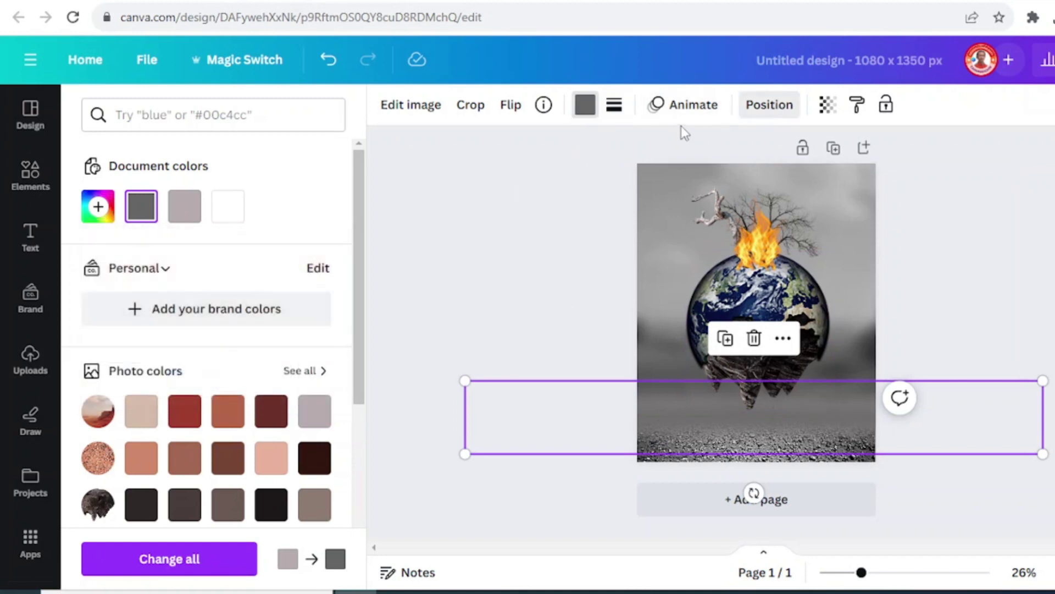
scroll(311, 477, "down", 3)
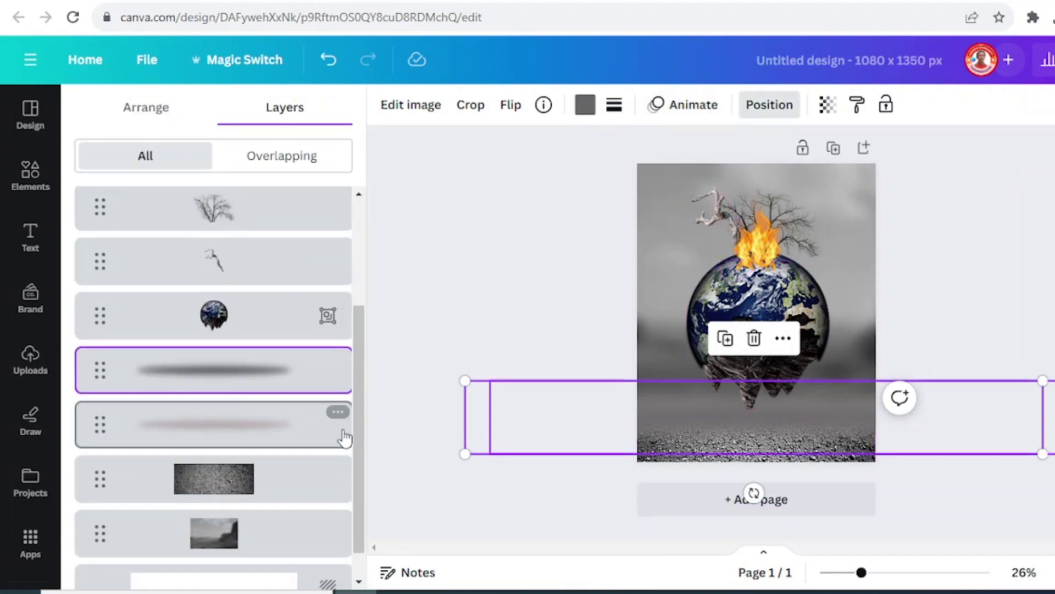
left_click(262, 426)
left_click(589, 107)
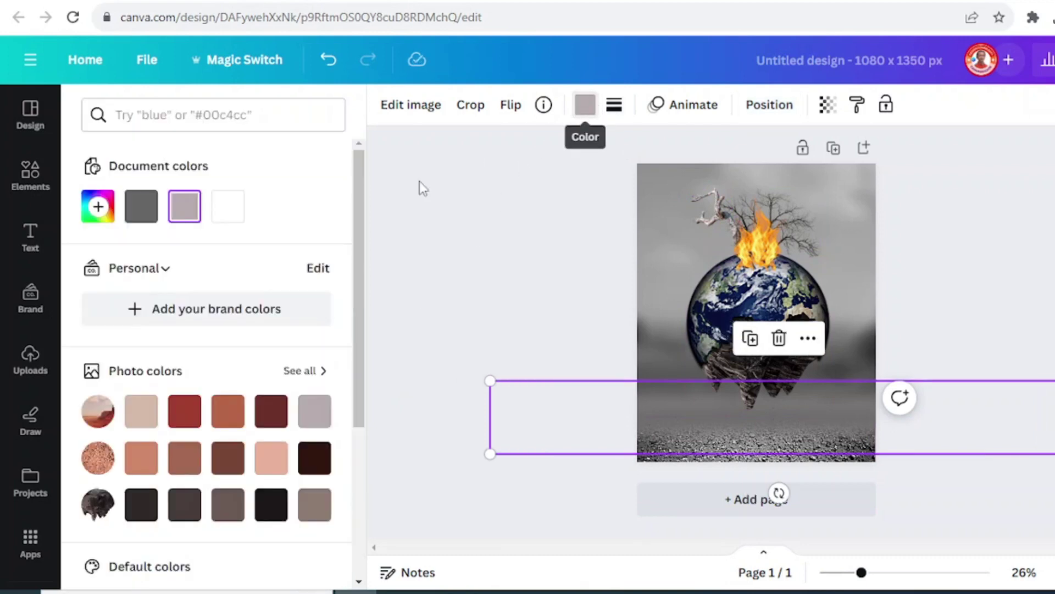
left_click(149, 218)
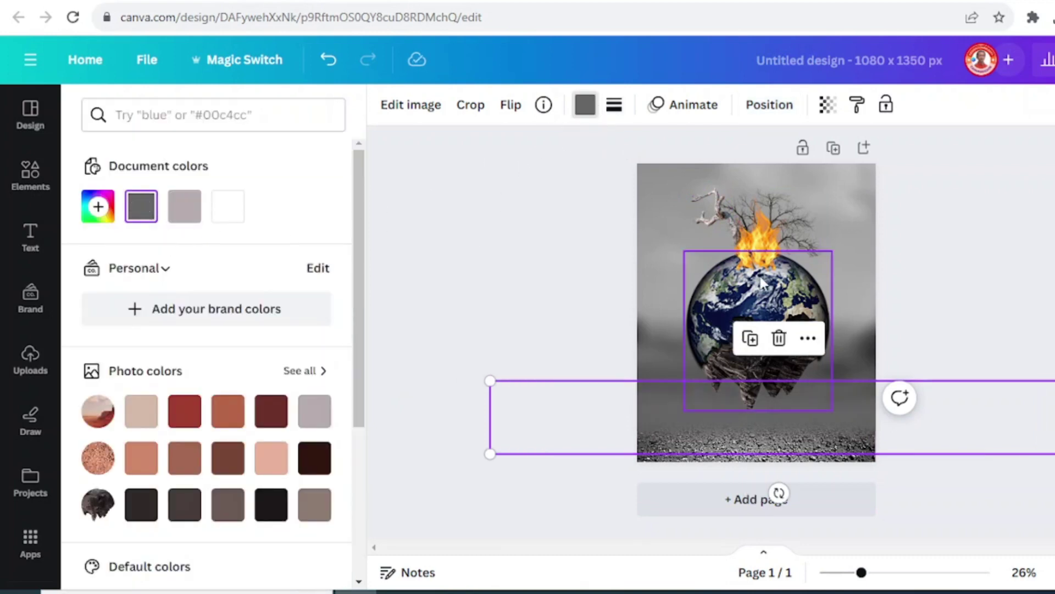
key("Escape")
left_click(956, 268)
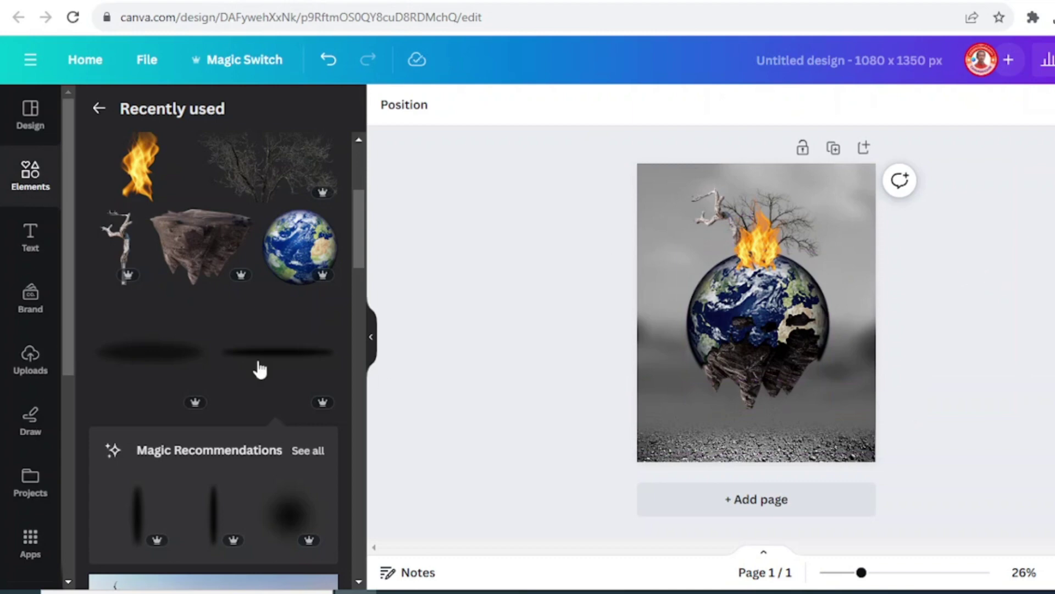
Add the black oval "Drop Shadow" element from the recently used elements and place it, scaled down, on the ground beneath the globe.
left_click(195, 308)
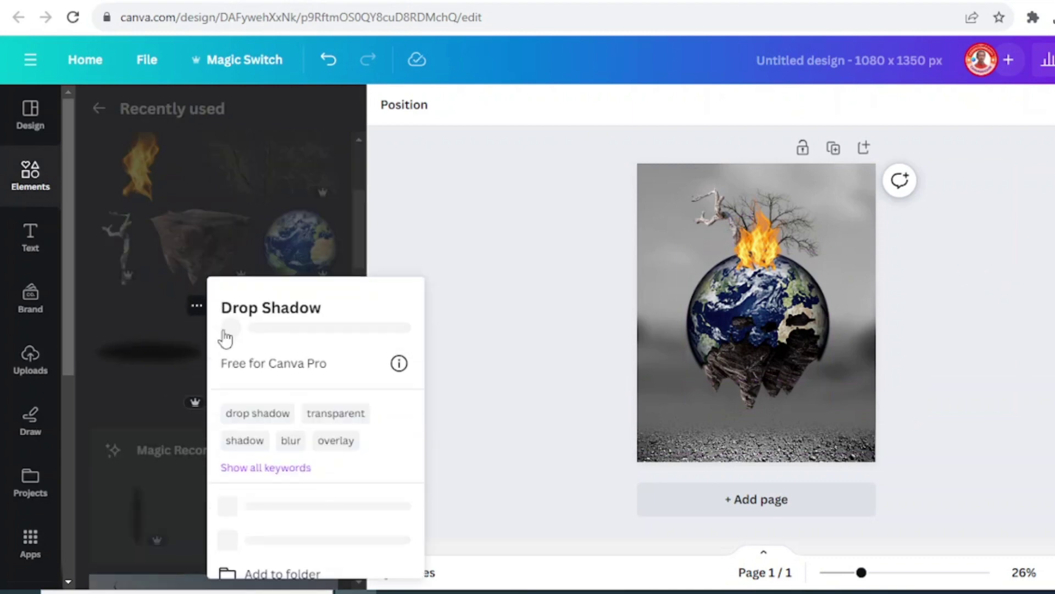
left_click(138, 360)
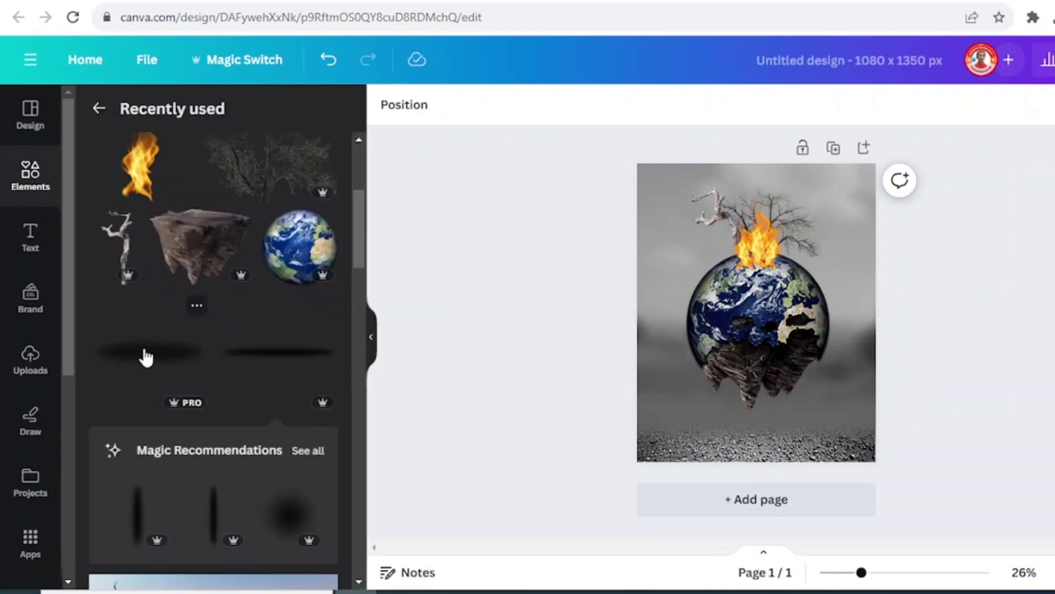
left_click(146, 357)
left_click_drag(744, 318, 754, 439)
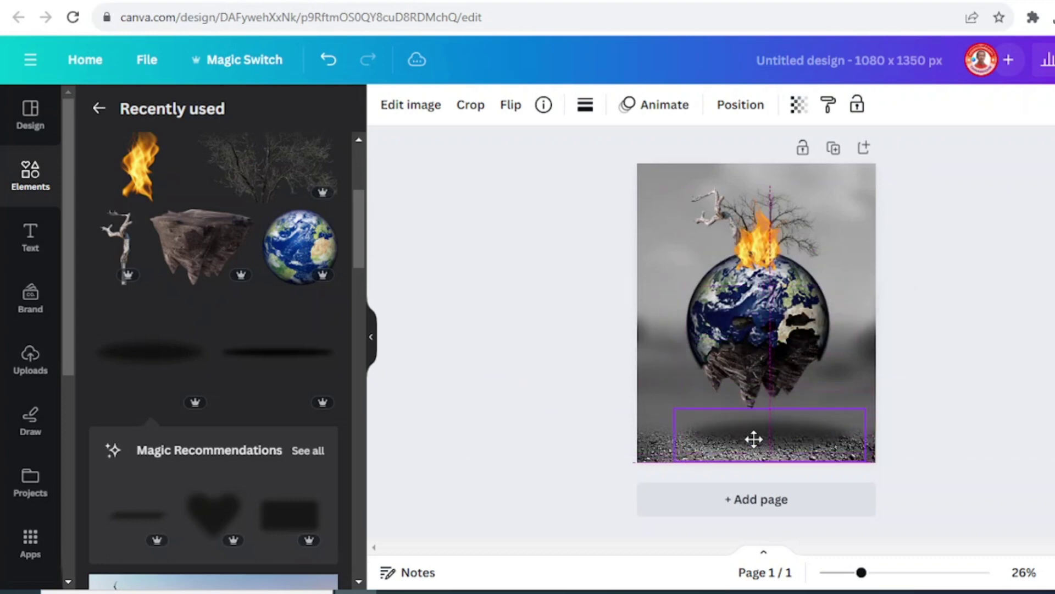
left_click_drag(865, 460, 818, 432)
left_click(1009, 388)
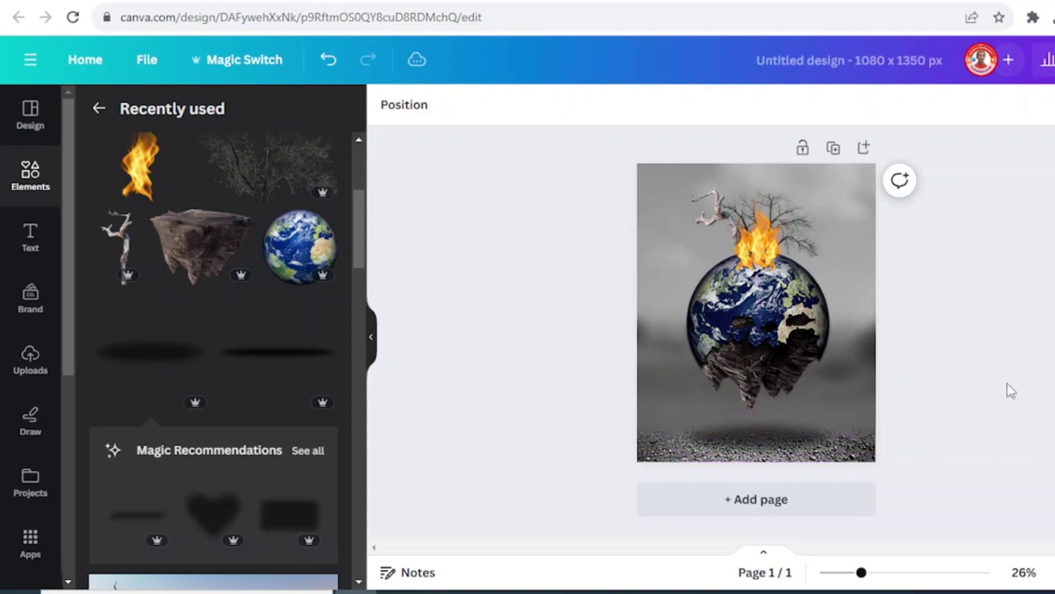